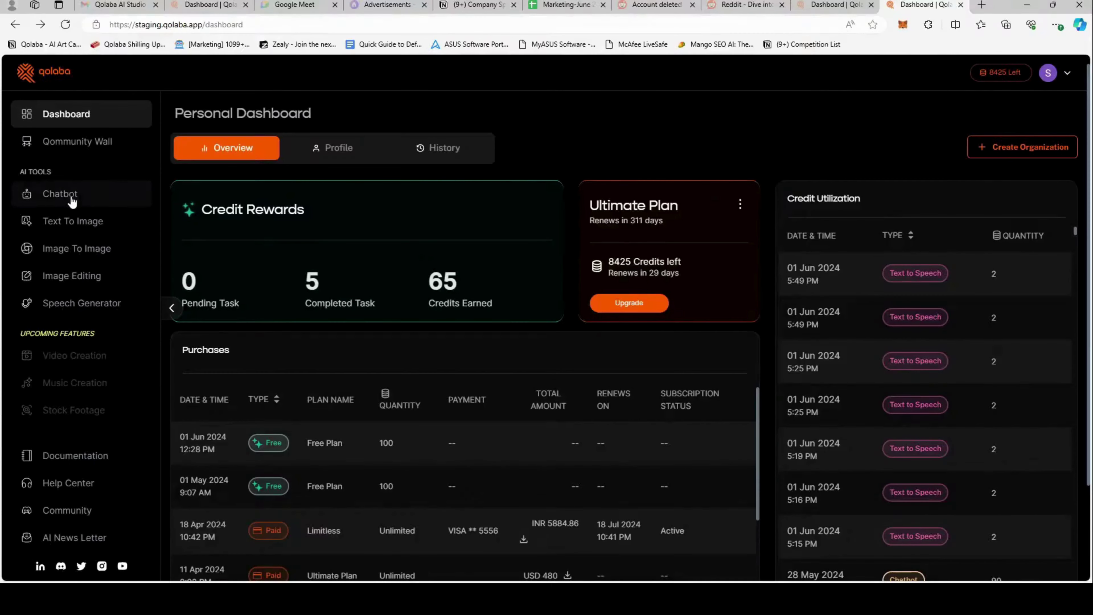
- Open the Chatbot page and choose GPT-4-Turbo-Vision as the chat model
{"action": "left_click", "coordinate": [71, 198]}
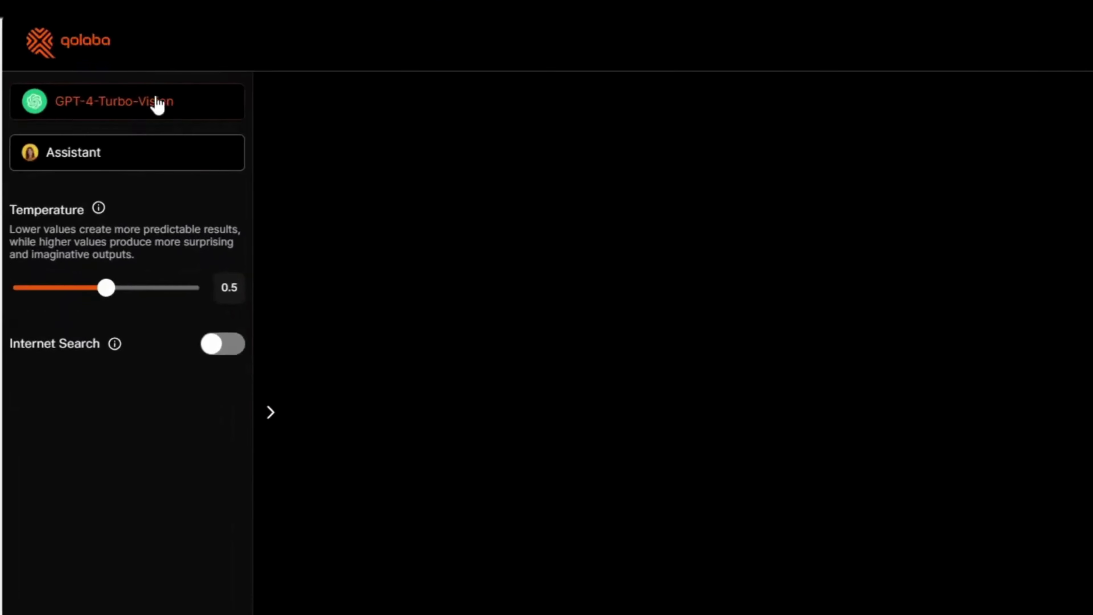
{"action": "left_click", "coordinate": [79, 108]}
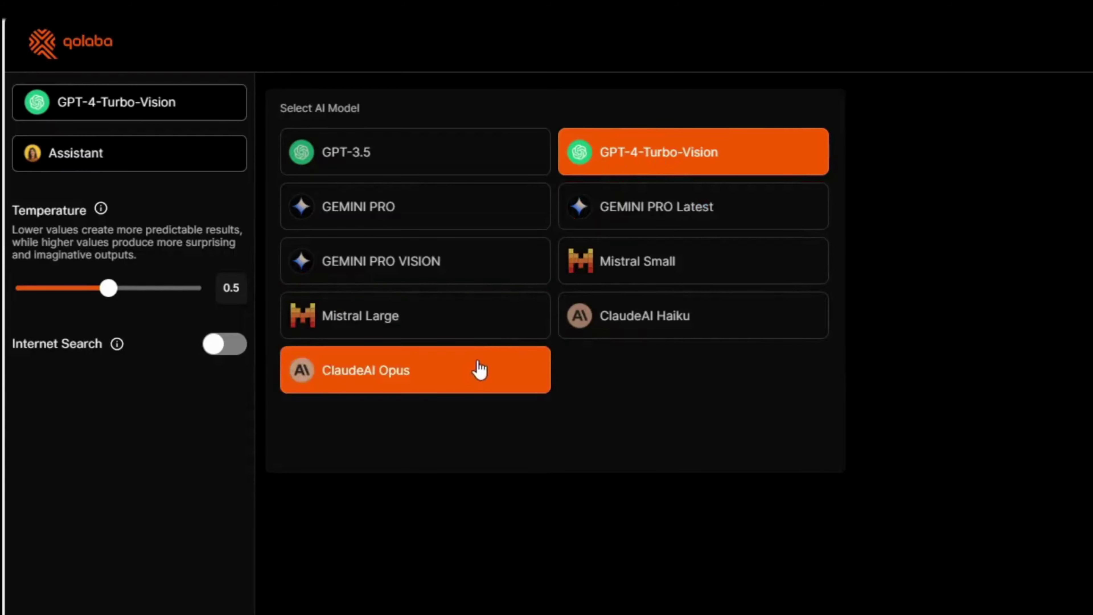
{"action": "left_click", "coordinate": [711, 160]}
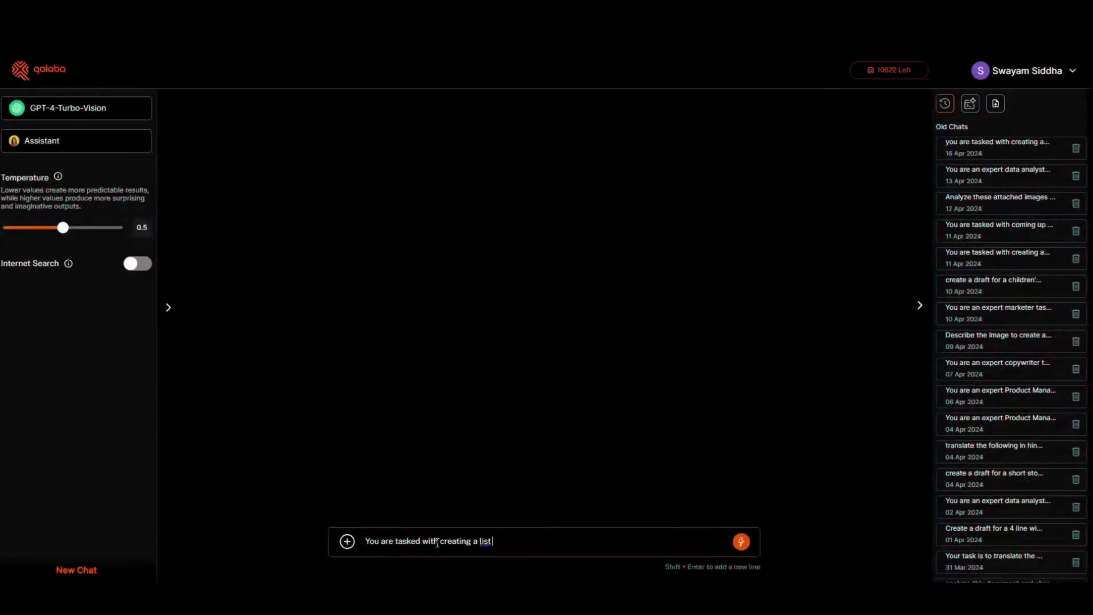
- Ask GPT-4-Turbo-Vision for content ideas from the attached marketing report PDF and read its strategy guide
{"action": "type", "text": "of content ideas based on the information provided in the"}
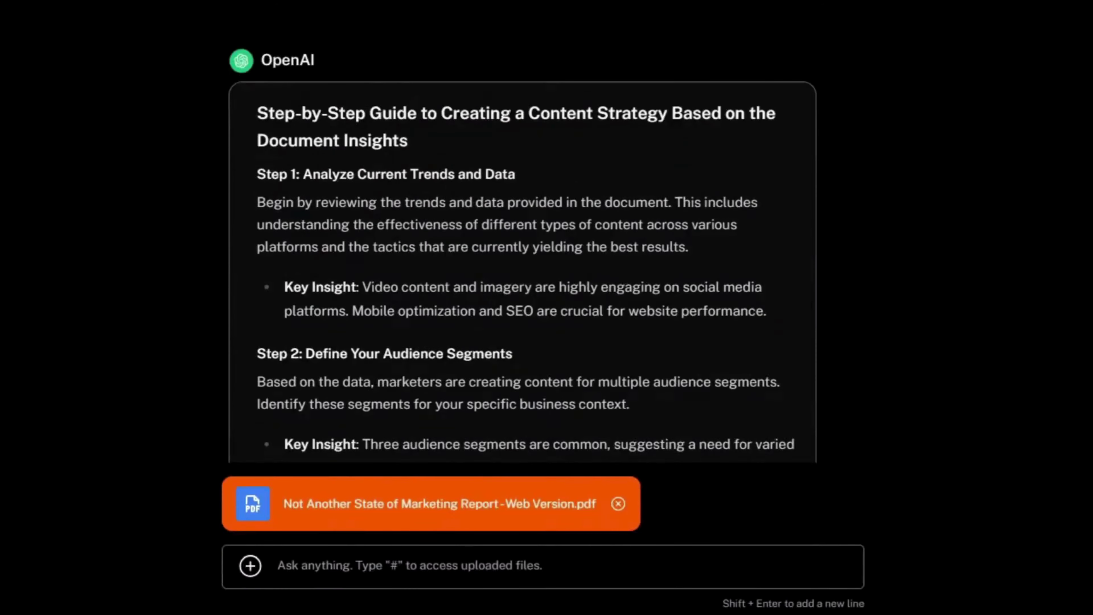
{"action": "scroll", "coordinate": [522, 236], "scroll_direction": "down", "scroll_amount": 20}
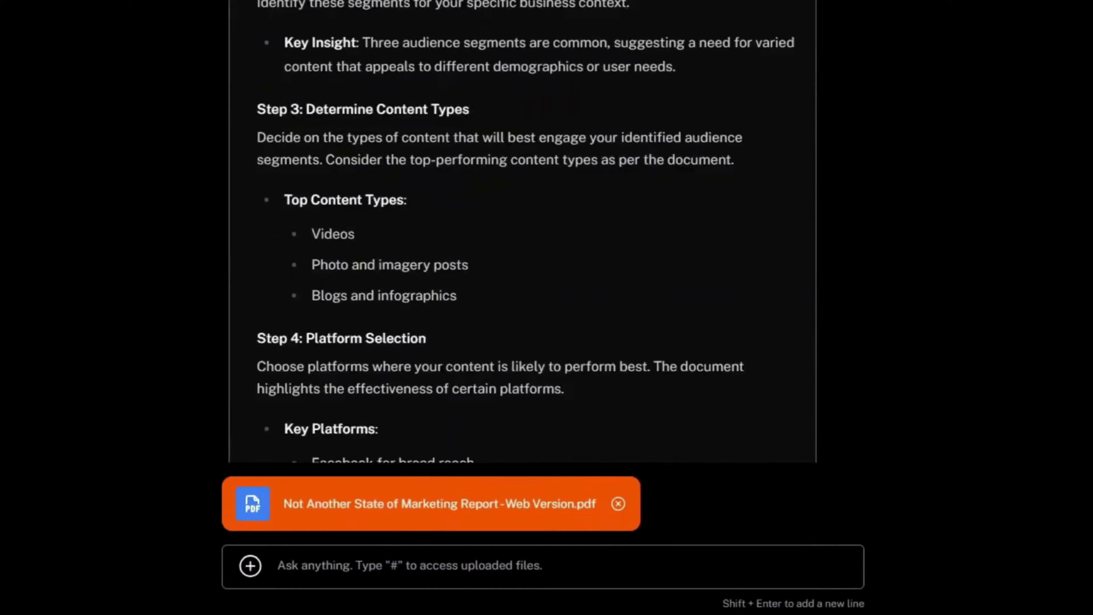
{"action": "scroll", "coordinate": [522, 236], "scroll_direction": "down", "scroll_amount": 5}
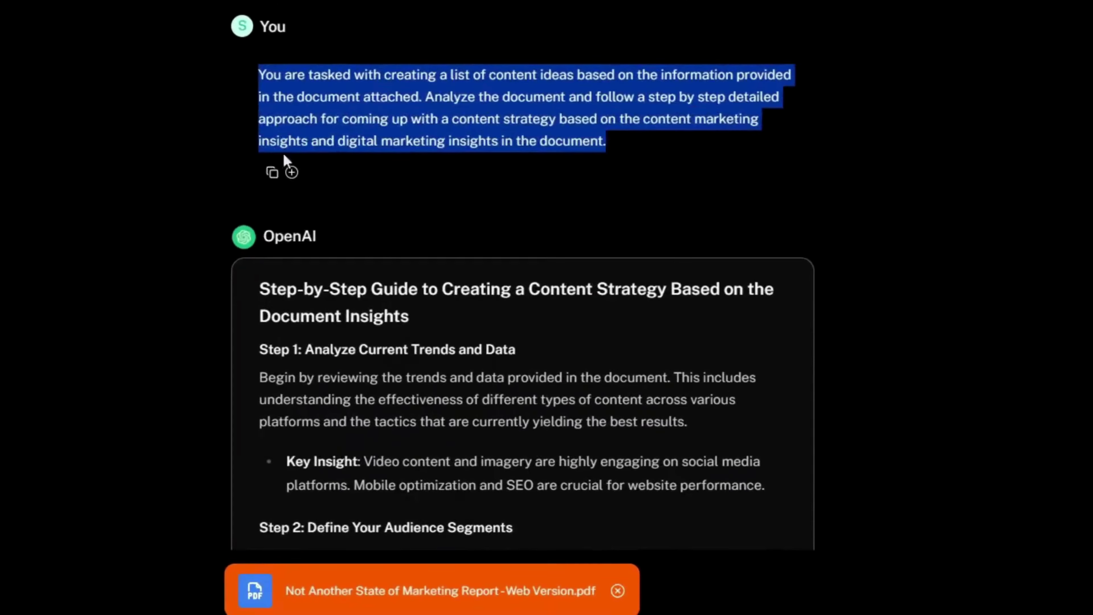
- Copy the content-strategy prompt and resend it so ClaudeAI answers it
{"action": "left_click", "coordinate": [272, 173]}
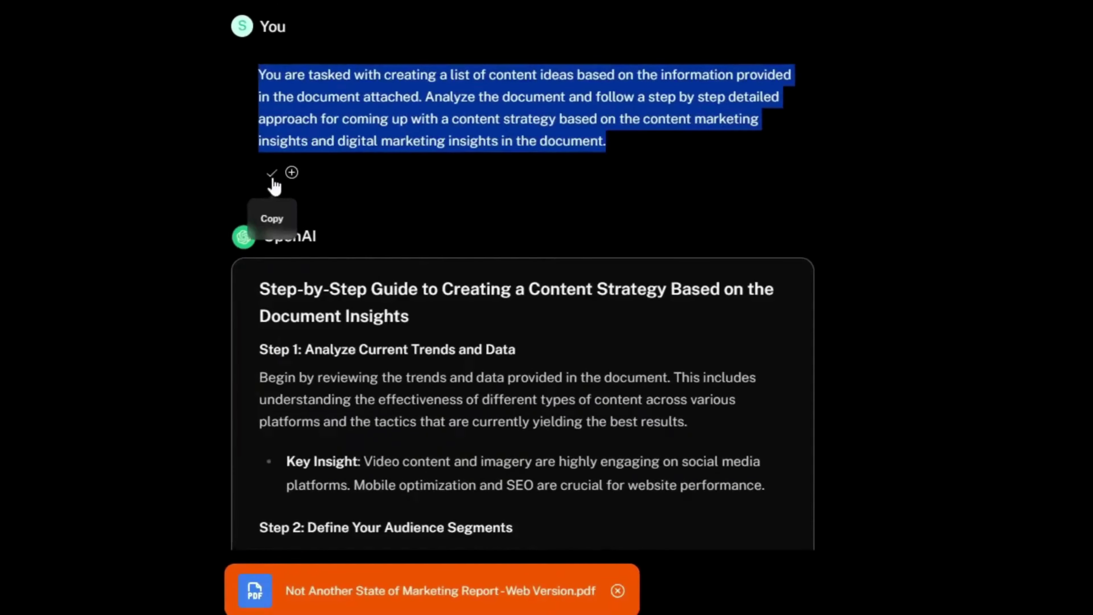
{"action": "left_click", "coordinate": [363, 554]}
{"action": "key", "text": "ctrl+v"}
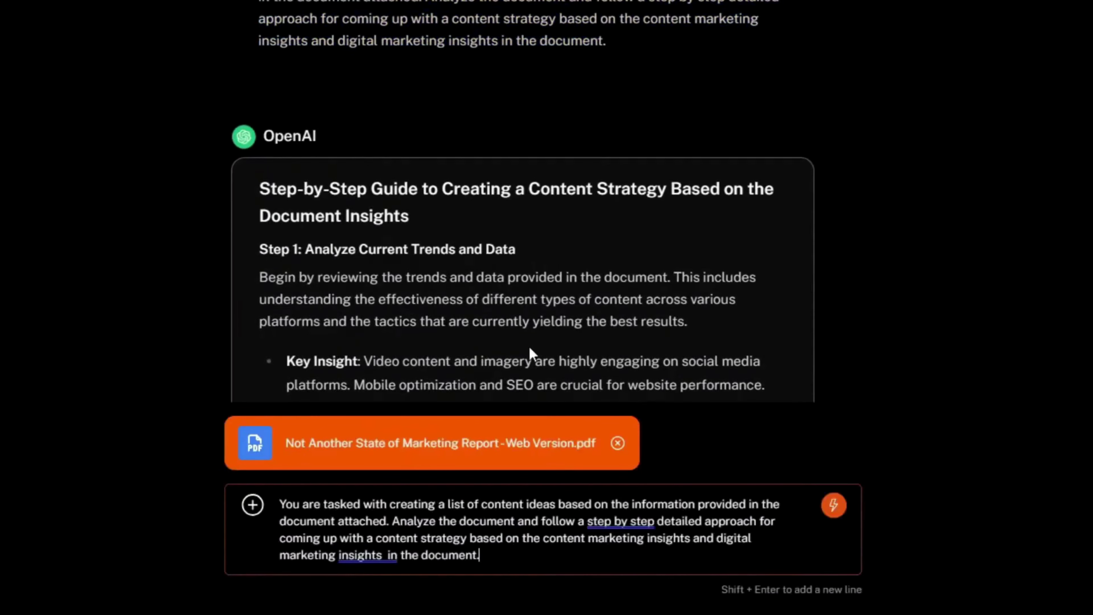
{"action": "key", "text": "Return"}
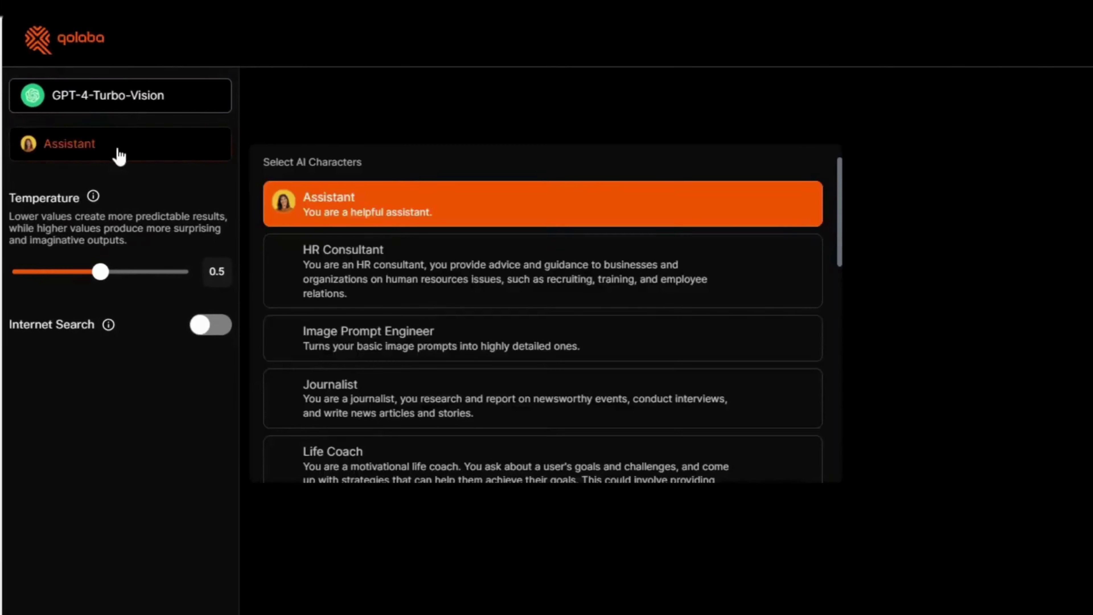
- Send the prompt asking for five SaaS content ideas for a company targeting Millennials and Gen Z
{"action": "scroll", "coordinate": [430, 274], "scroll_direction": "down", "scroll_amount": 7}
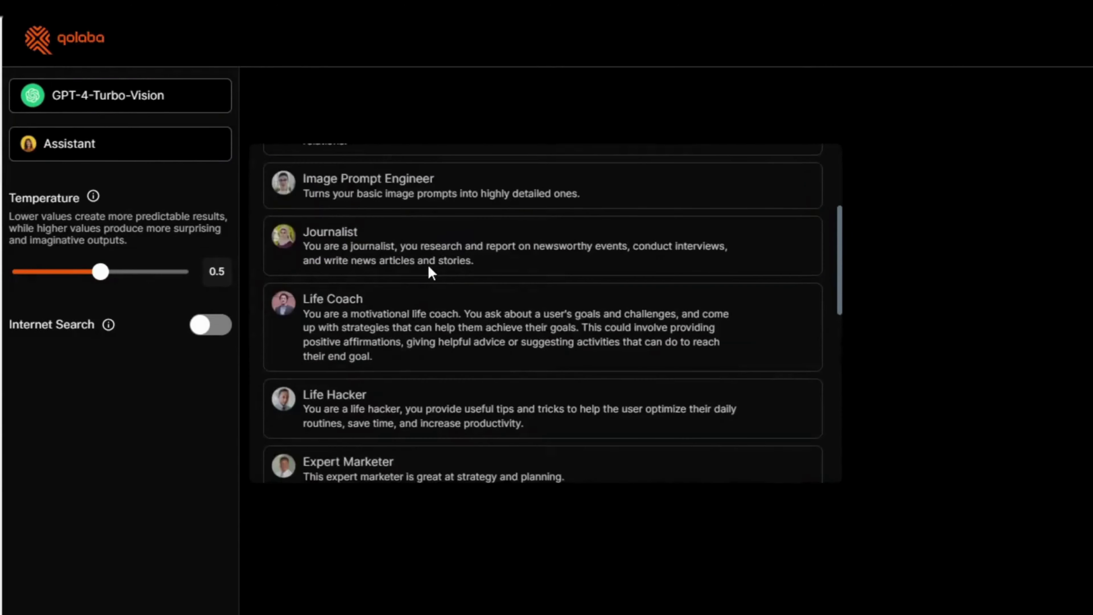
{"action": "scroll", "coordinate": [414, 342], "scroll_direction": "down", "scroll_amount": 6}
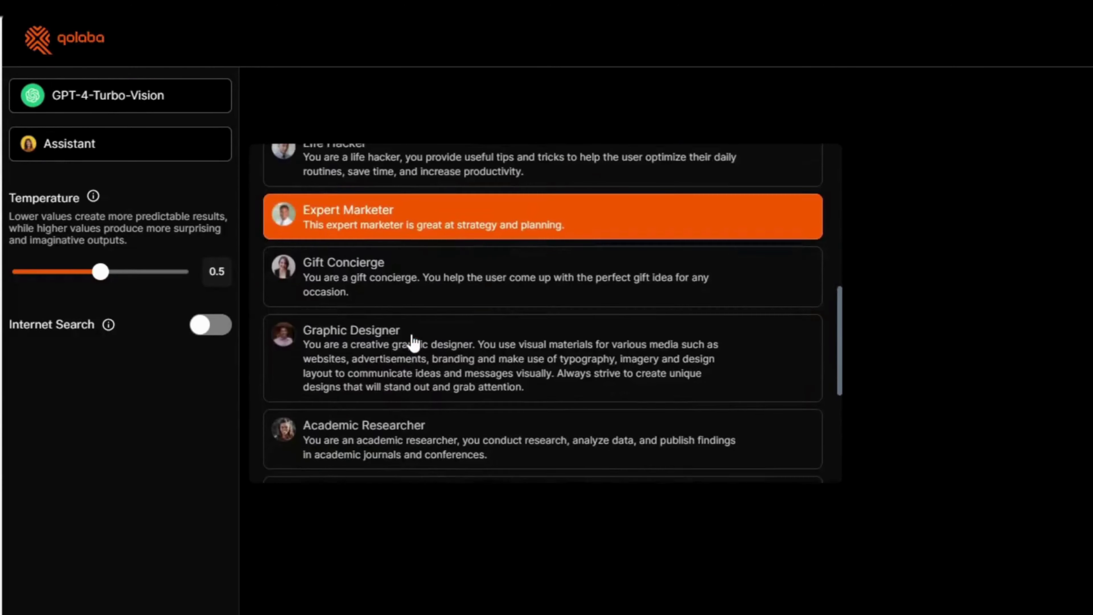
{"action": "scroll", "coordinate": [414, 343], "scroll_direction": "up", "scroll_amount": 5}
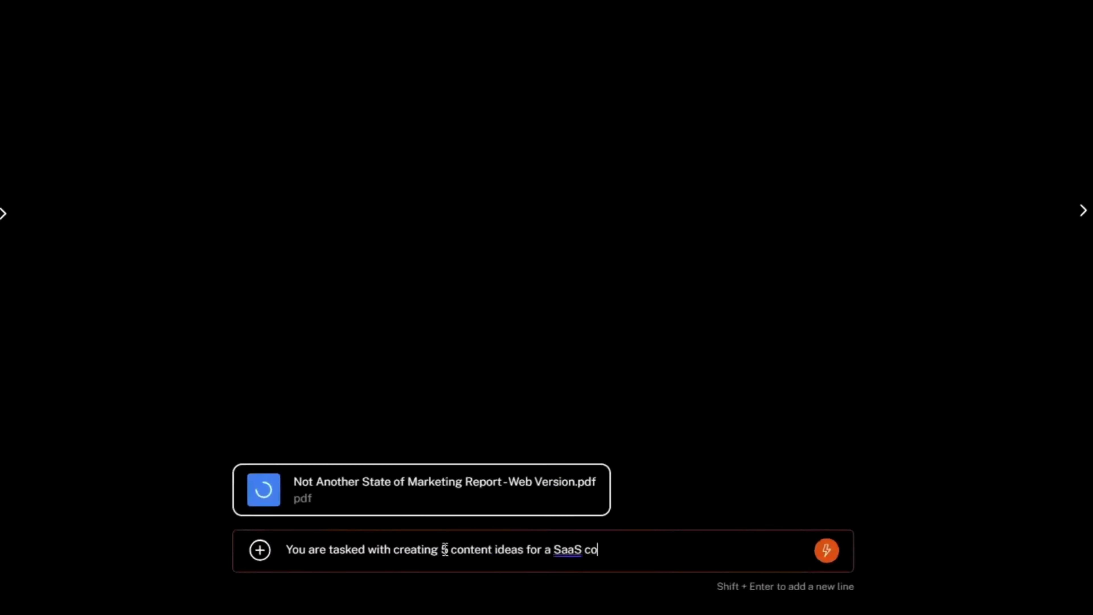
{"action": "type", "text": "mpany targeting Millenials and Gen Z. The company sells subscriptions to multiple AI tools in one single platform and can help its users reduce the load on their pockets by halving their subscription cost of multiple tools. Based on the content marketing insights in the "}
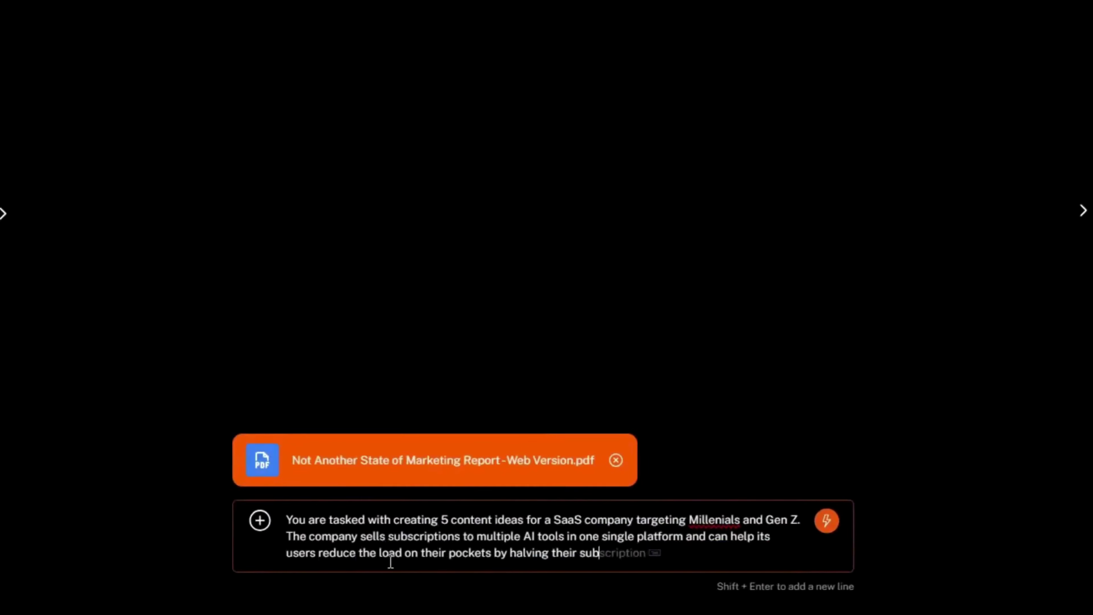
{"action": "type", "text": "document attached, share 5 content ideas for the SaaS company with outlines for the content ideas' implementation as well."}
{"action": "key", "text": "Return"}
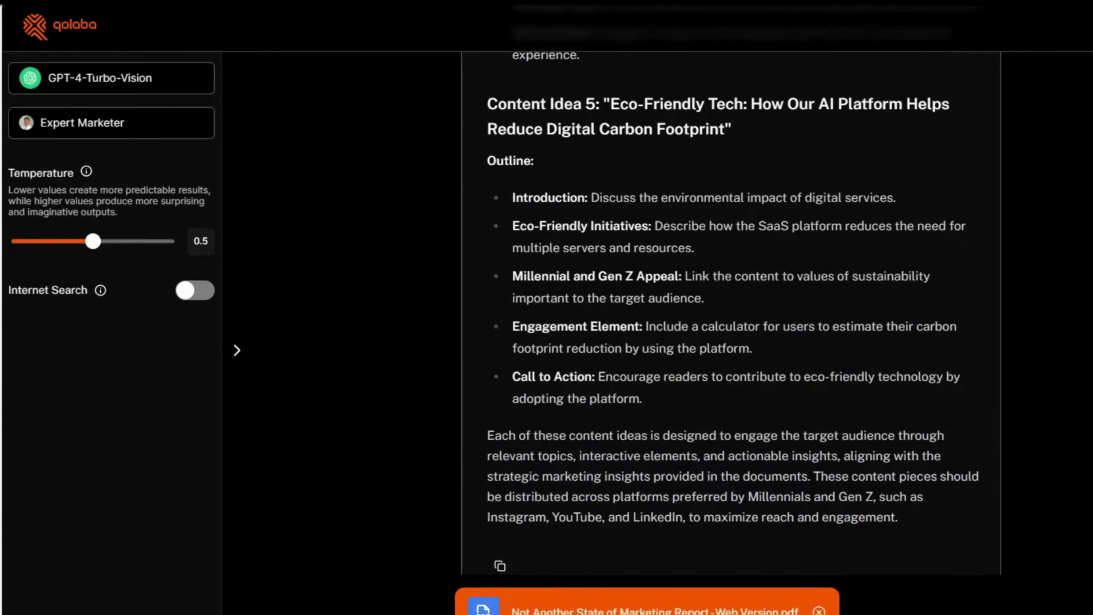
- Set the temperature to 1 and send 'Redo the above' to regenerate the answer
{"action": "left_click_drag", "start_coordinate": [102, 245], "coordinate": [177, 243]}
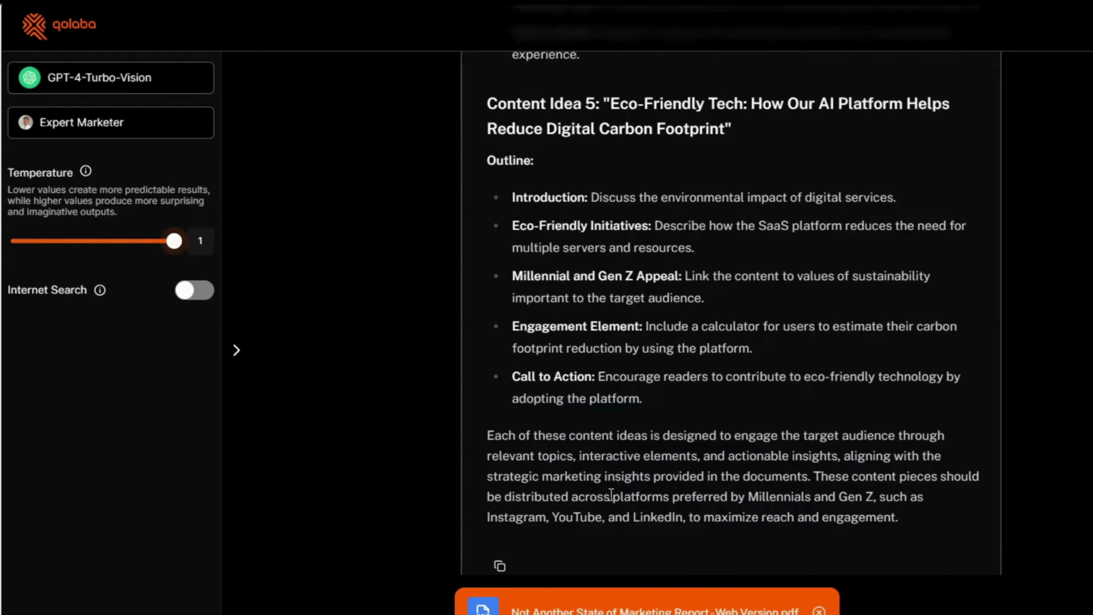
{"action": "type", "text": "Re"}
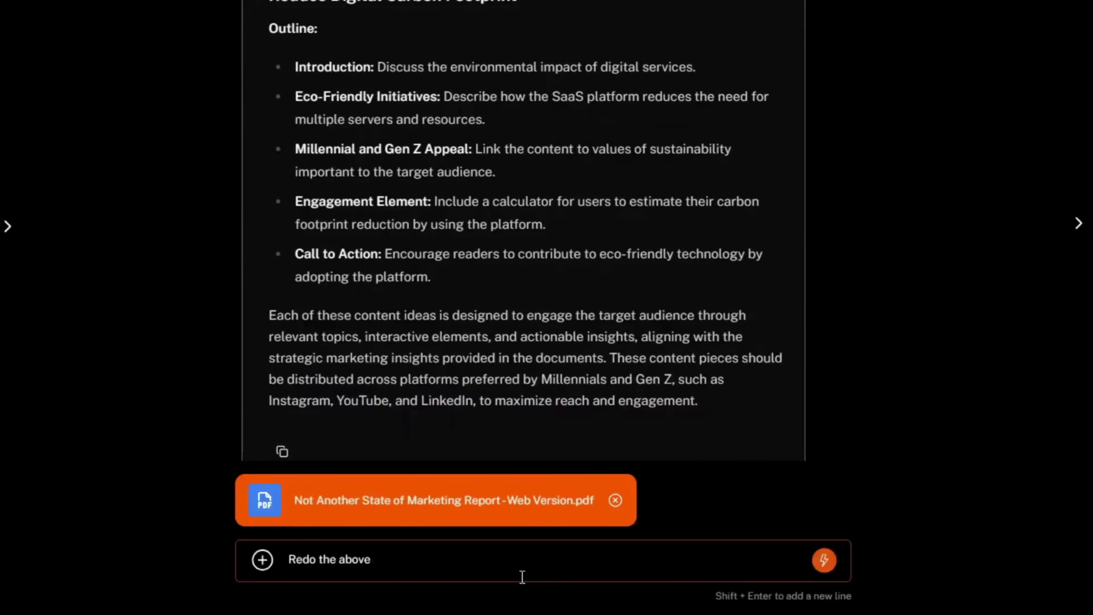
{"action": "type", "text": "do the above"}
{"action": "key", "text": "Return"}
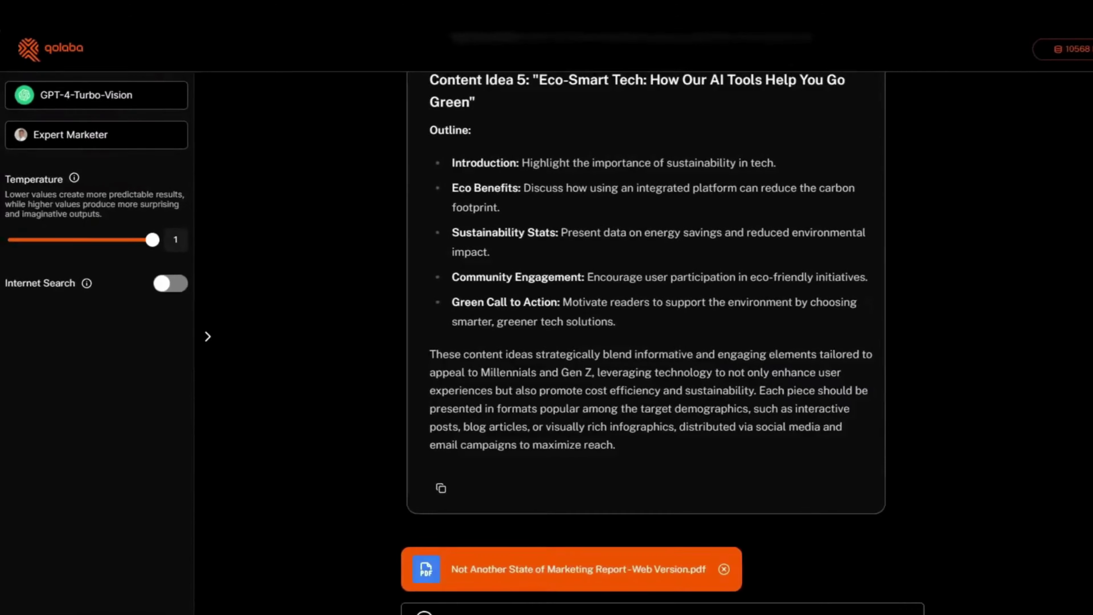
- Lower the temperature to 0 and type another 'Redo the above' request
{"action": "left_click_drag", "start_coordinate": [19, 179], "coordinate": [0, 181]}
{"action": "left_click_drag", "start_coordinate": [57, 266], "coordinate": [8, 252]}
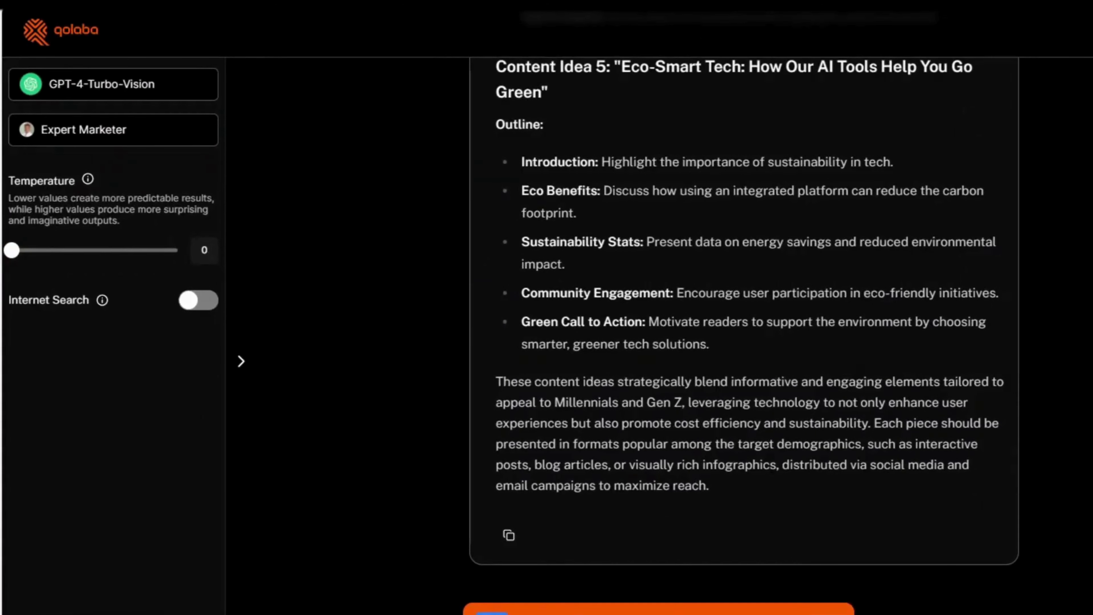
{"action": "type", "text": "Redo th"}
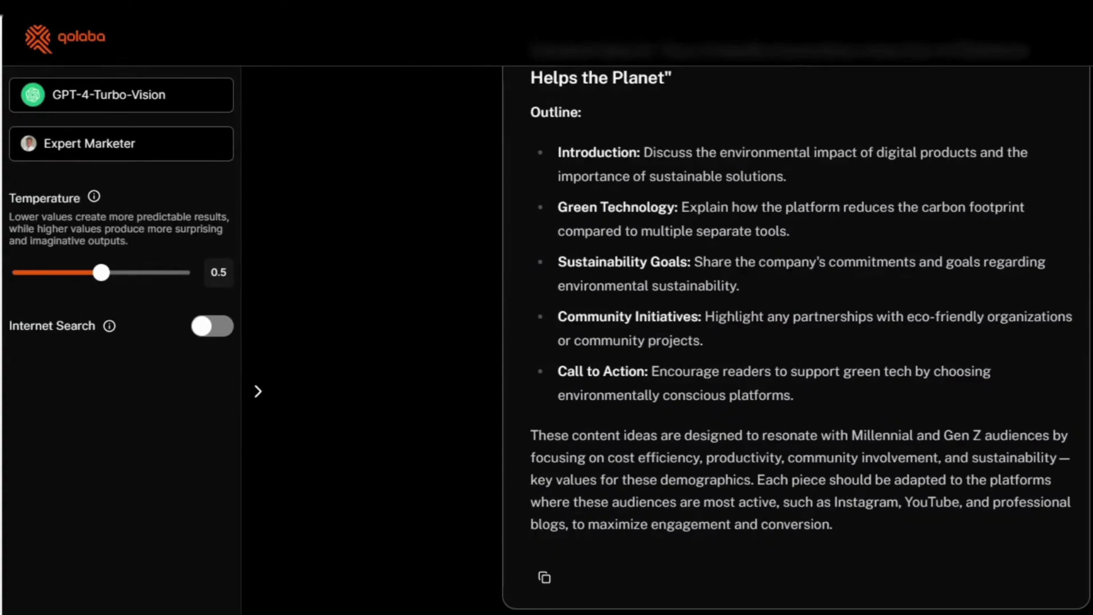
- Switch the model to ClaudeAI Opus and paste the SaaS content-ideas prompt
{"action": "left_click", "coordinate": [121, 95]}
{"action": "left_click", "coordinate": [331, 486]}
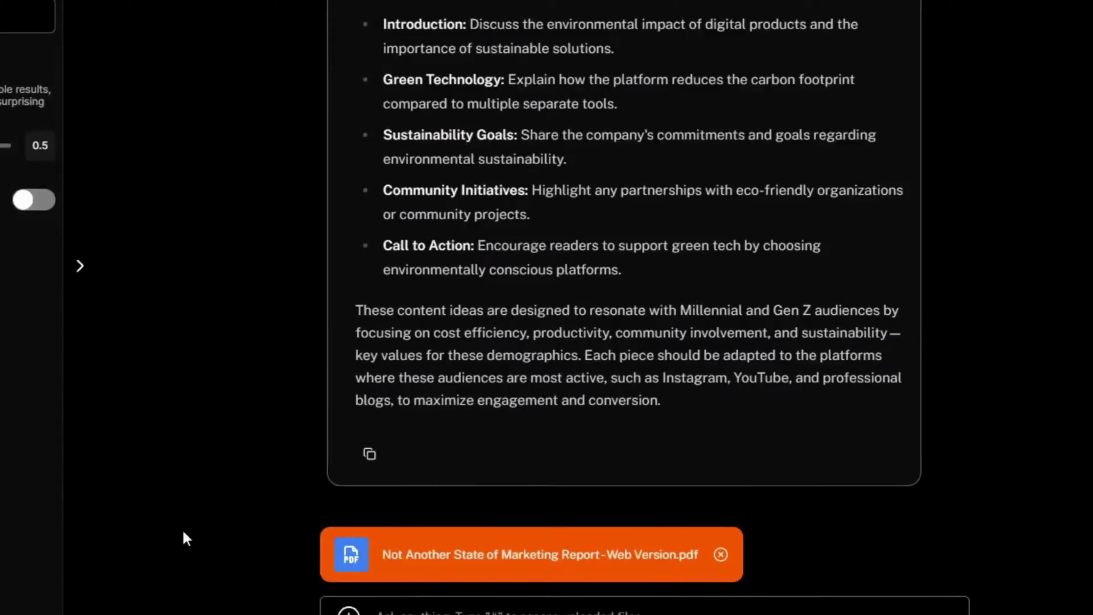
{"action": "key", "text": "ctrl+v"}
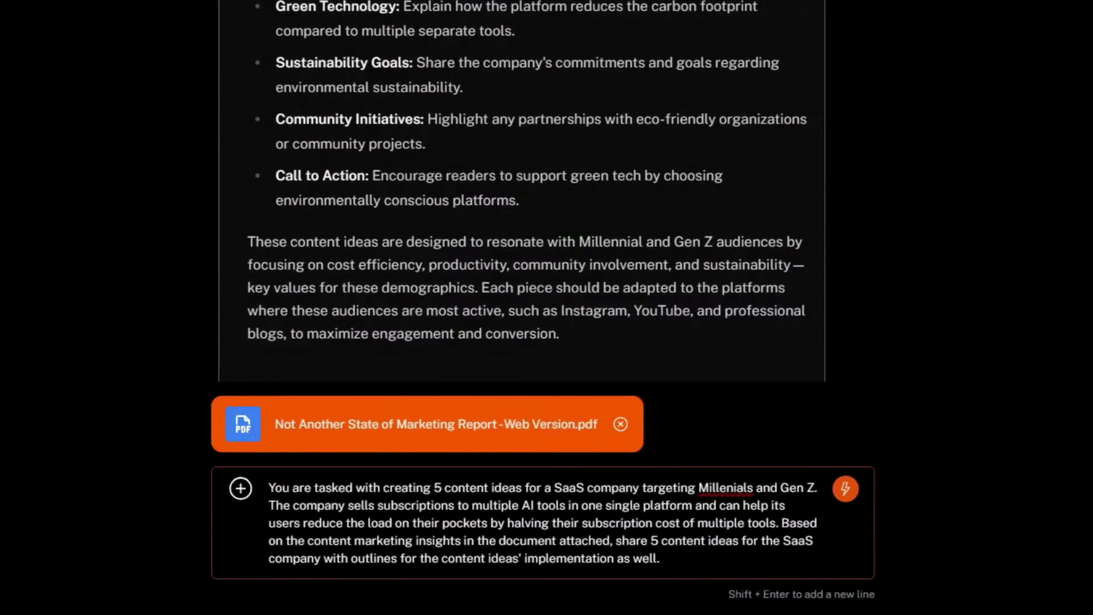
- Send the SaaS prompt to ClaudeAI Opus, then raise the temperature to 1
{"action": "left_click", "coordinate": [845, 488]}
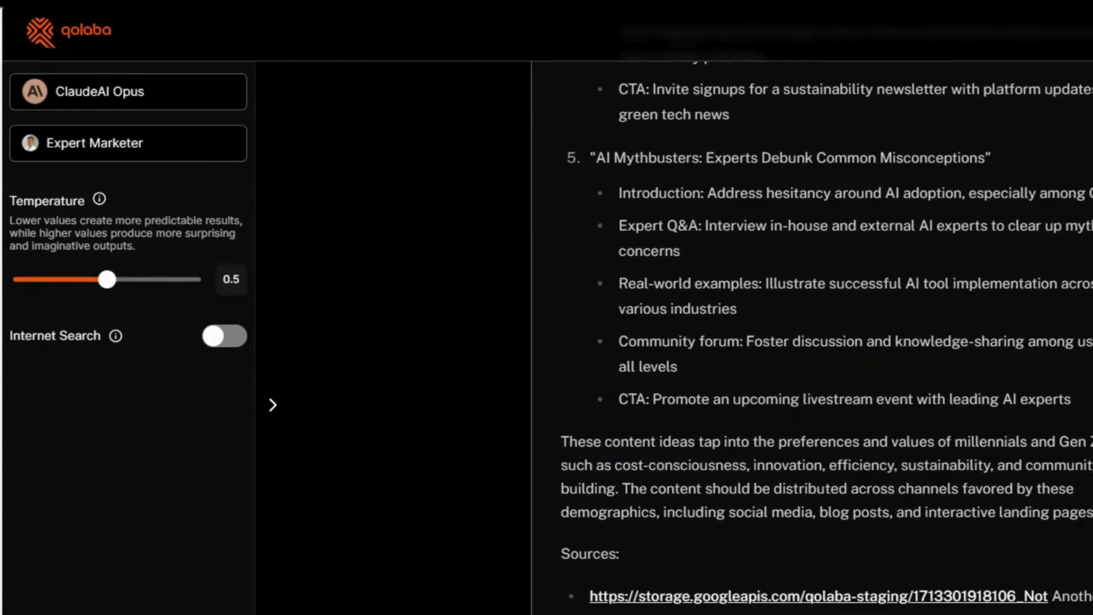
{"action": "left_click_drag", "start_coordinate": [107, 279], "coordinate": [200, 279]}
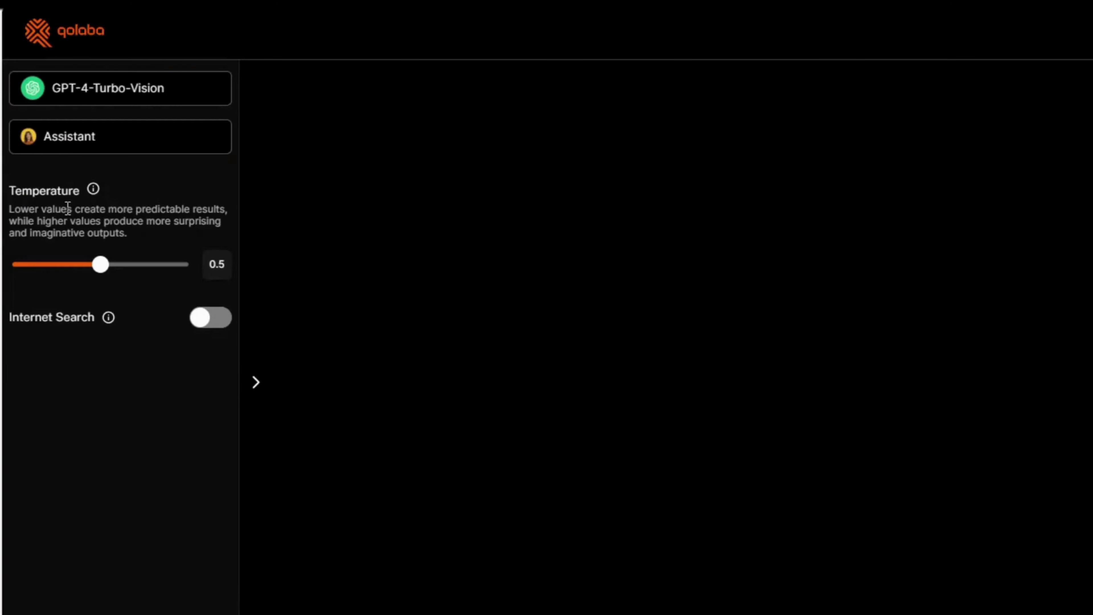
- With the Journalist character and Internet Search on, request April 2024 trending news summaries
{"action": "left_click", "coordinate": [58, 138]}
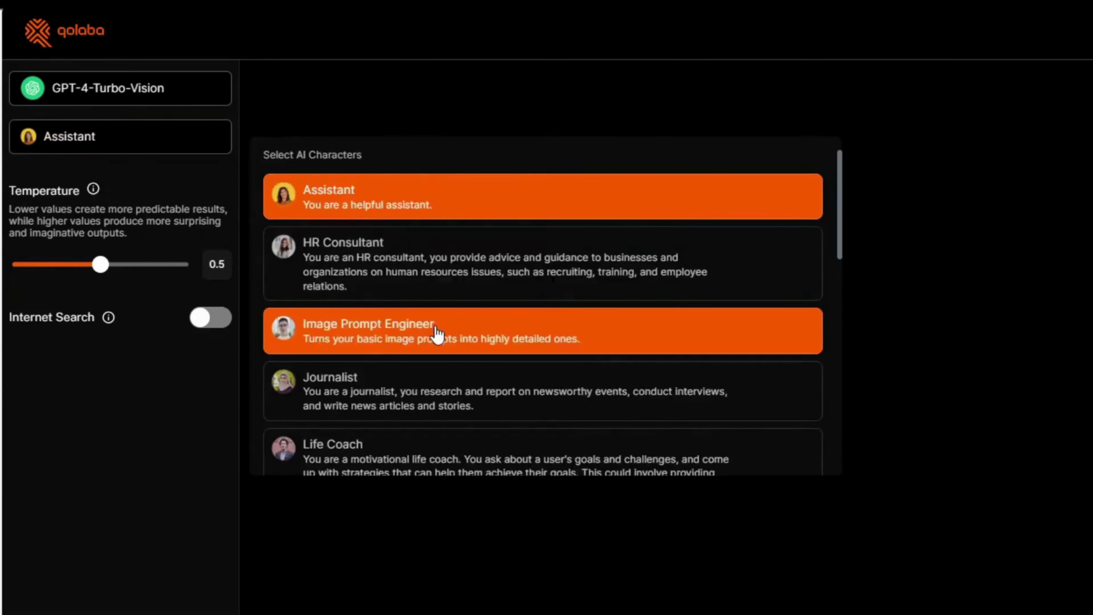
{"action": "left_click", "coordinate": [513, 374]}
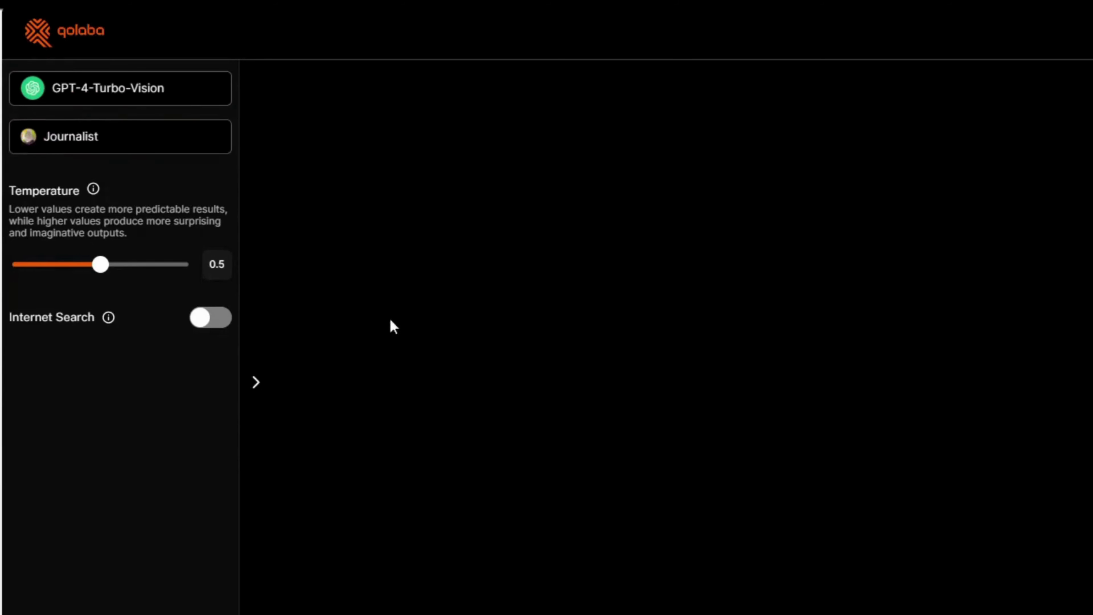
{"action": "left_click", "coordinate": [210, 318]}
{"action": "type", "text": "Se"}
{"action": "type", "text": "arch the internet for some of the most trending news pieces from April 2024, then create"}
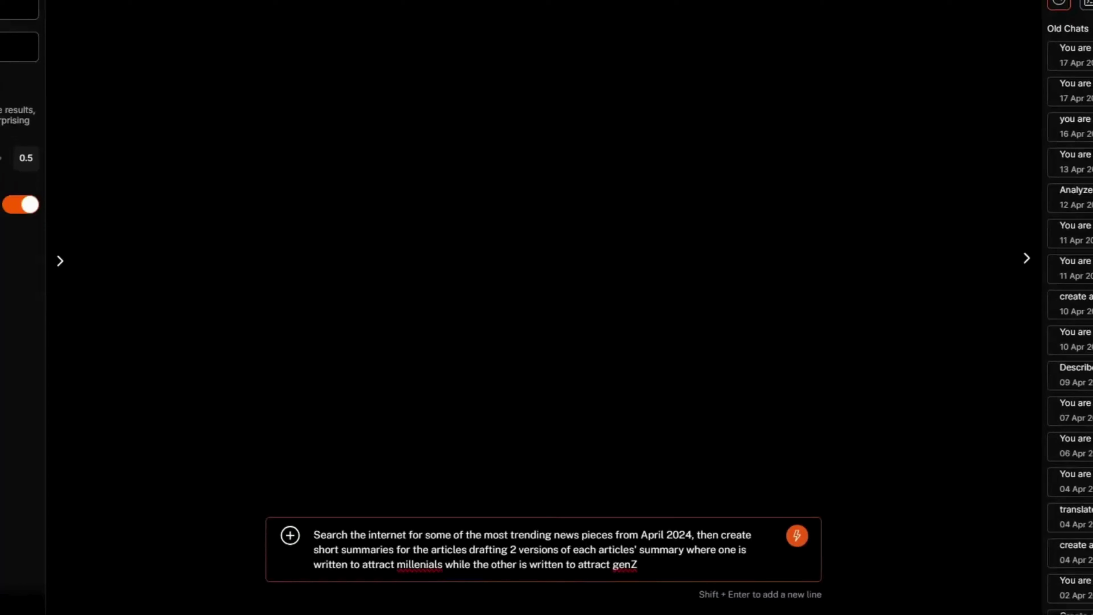
{"action": "key", "text": "Return"}
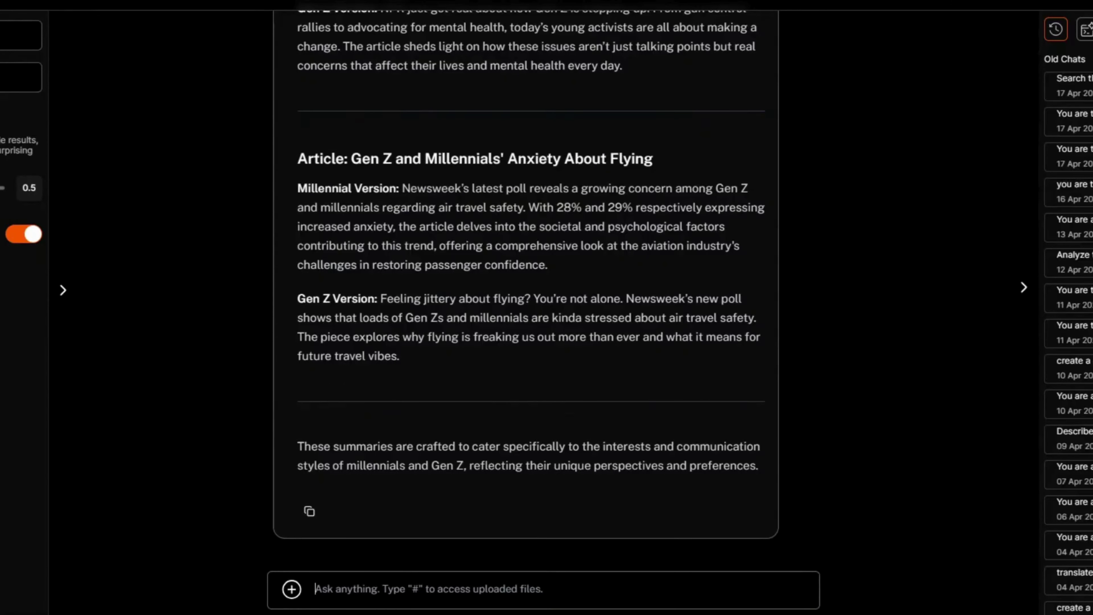
- Switch to a ClaudeAI model and resend the April 2024 news prompt
{"action": "scroll", "coordinate": [525, 302], "scroll_direction": "up", "scroll_amount": 15}
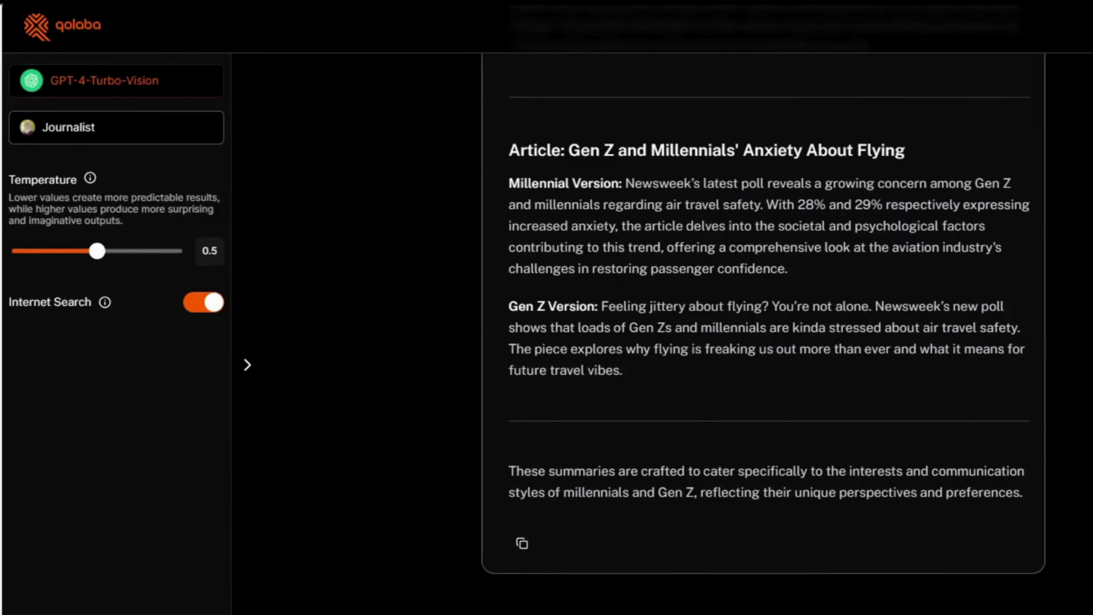
{"action": "left_click", "coordinate": [116, 80]}
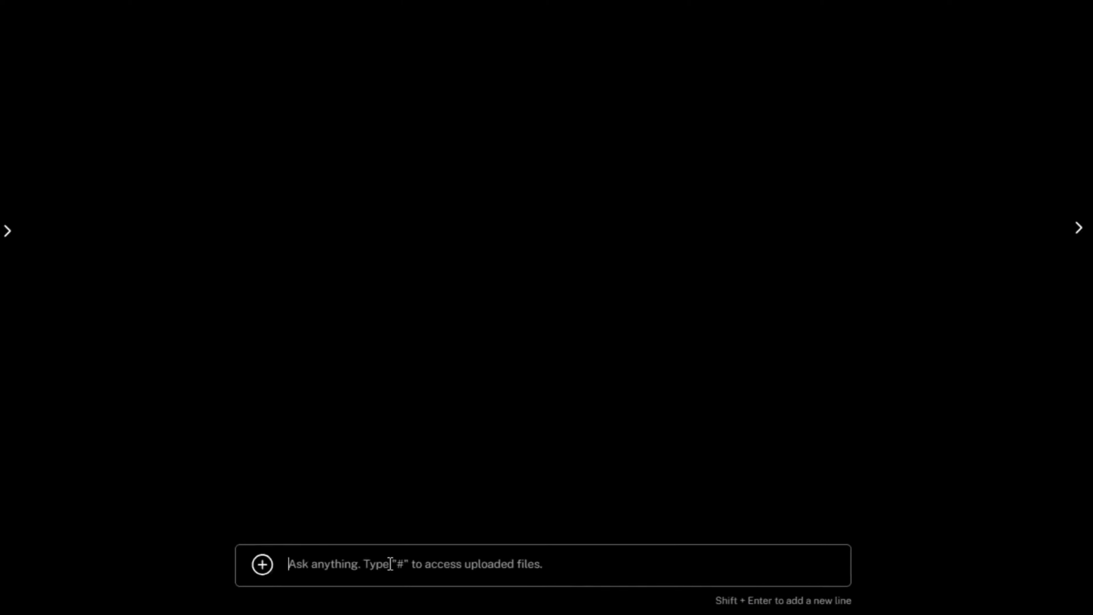
{"action": "type", "text": "Search the internet for some of the most trending news pieces from April 2024, then create short summaries for the articles drafting 2 versions of each articles' summary where one is written to attract millenials while the other is written to attract genZ"}
{"action": "left_click", "coordinate": [829, 547]}
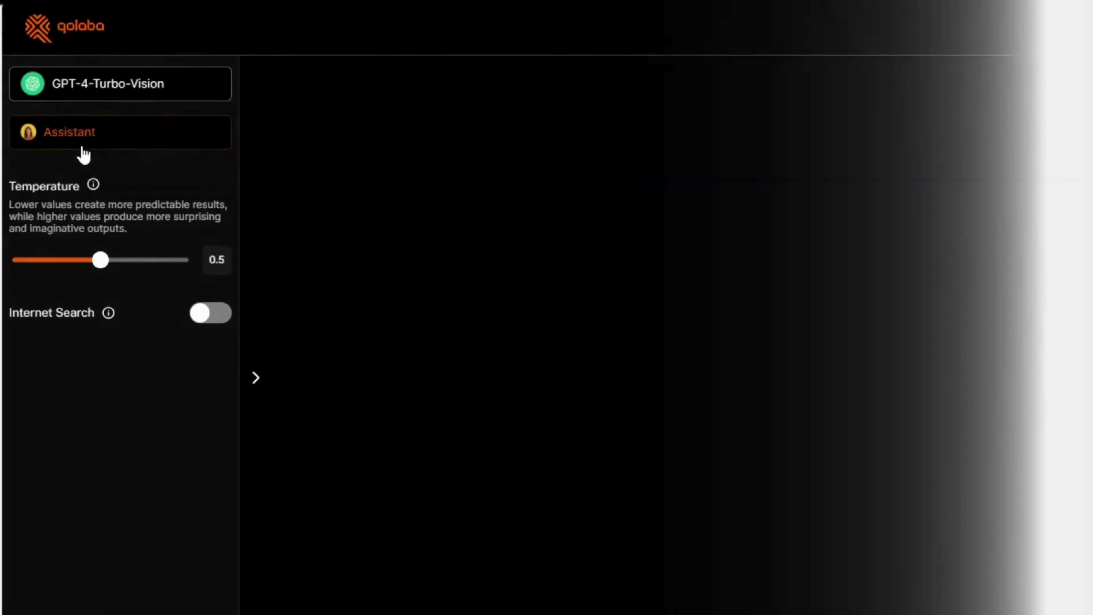
- Pick the HR Consultant character, then paste and send the onboarding prompt to ClaudeAI
{"action": "left_click", "coordinate": [81, 154]}
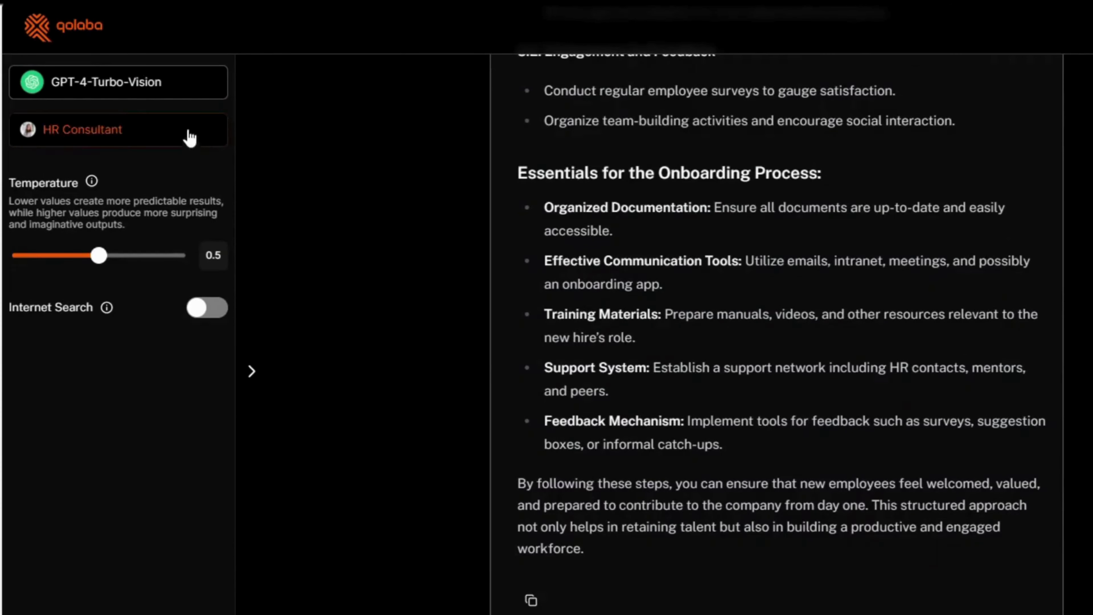
{"action": "left_click", "coordinate": [121, 82]}
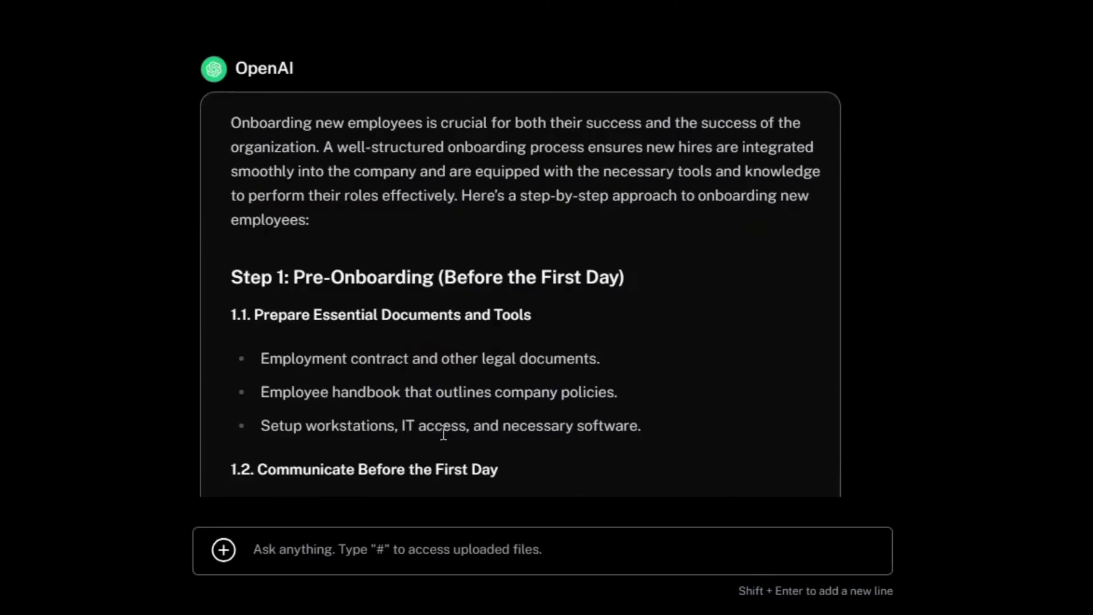
{"action": "scroll", "coordinate": [443, 432], "scroll_direction": "down", "scroll_amount": 15}
{"action": "left_click", "coordinate": [383, 538]}
{"action": "type", "text": "You are tasked with onboarding new employees to your company. Give a step-by step approach of how to go about it and outline the essentials needed for the onboarding process."}
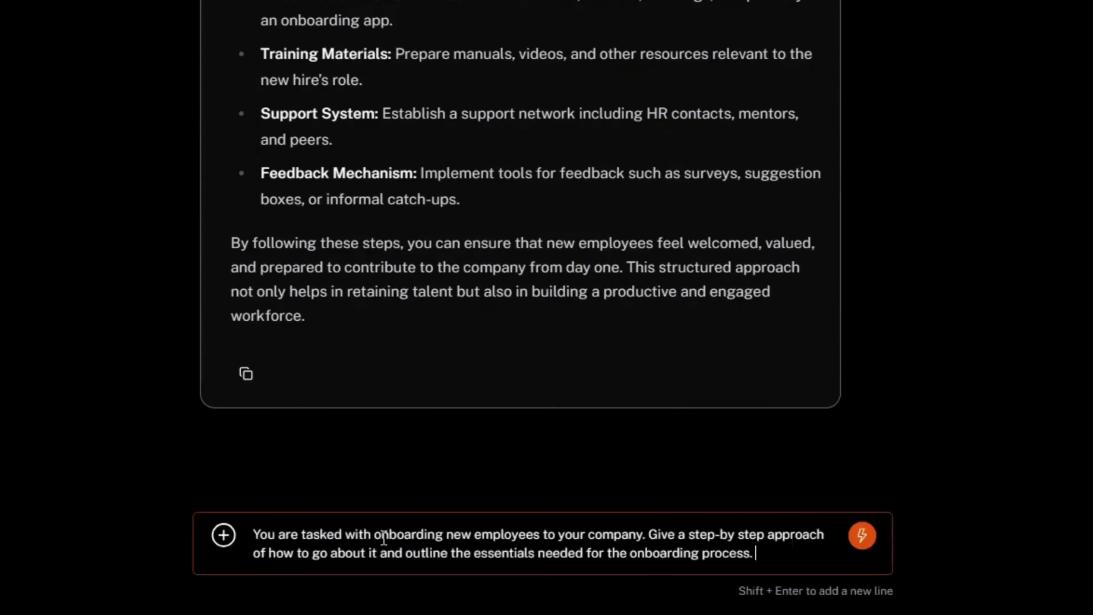
{"action": "key", "text": "Return"}
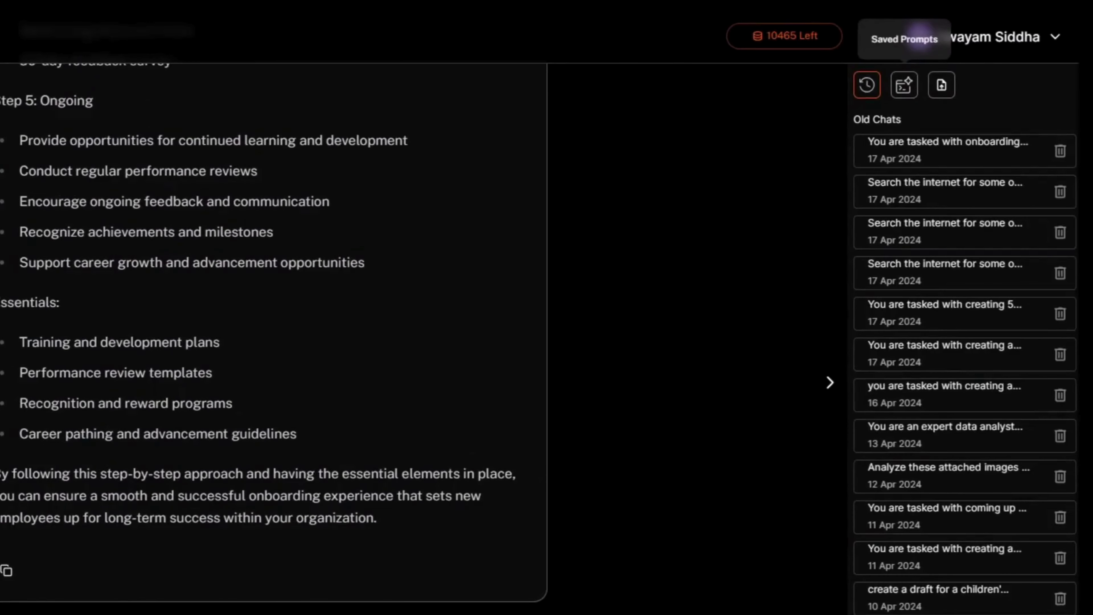
- Create and save a prompt titled 'Onboarding' containing the earlier onboarding request
{"action": "left_click", "coordinate": [904, 85]}
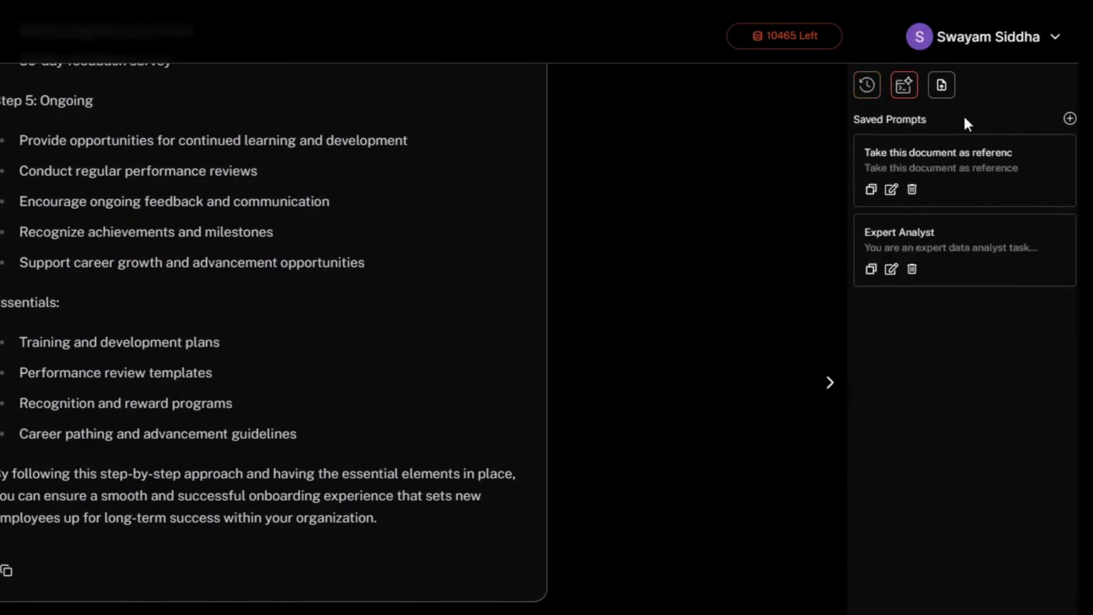
{"action": "left_click", "coordinate": [1070, 118]}
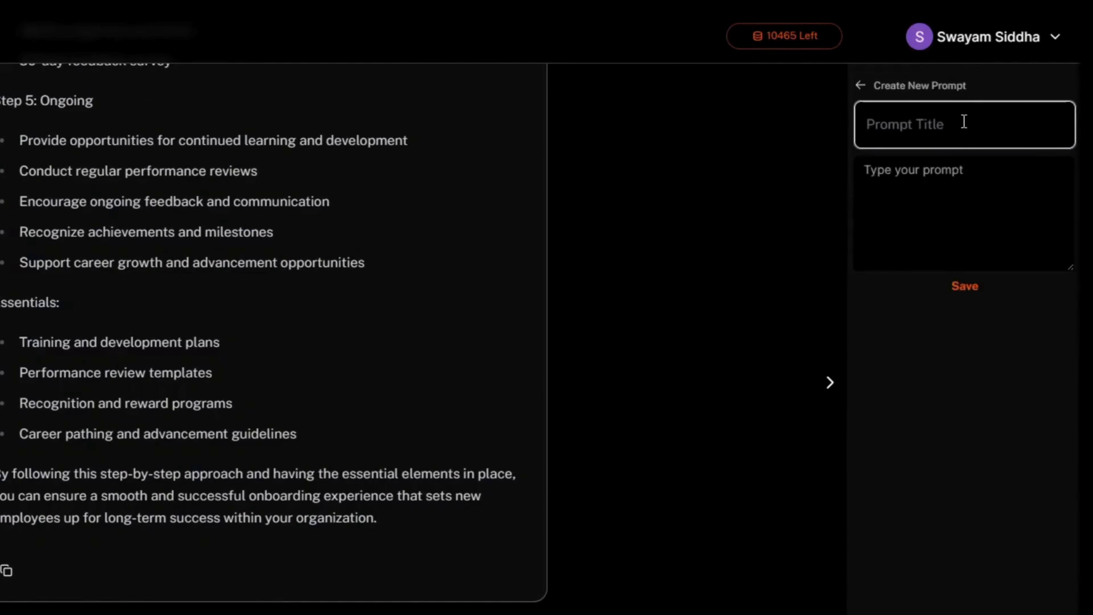
{"action": "left_click", "coordinate": [905, 125]}
{"action": "type", "text": "Onboarding"}
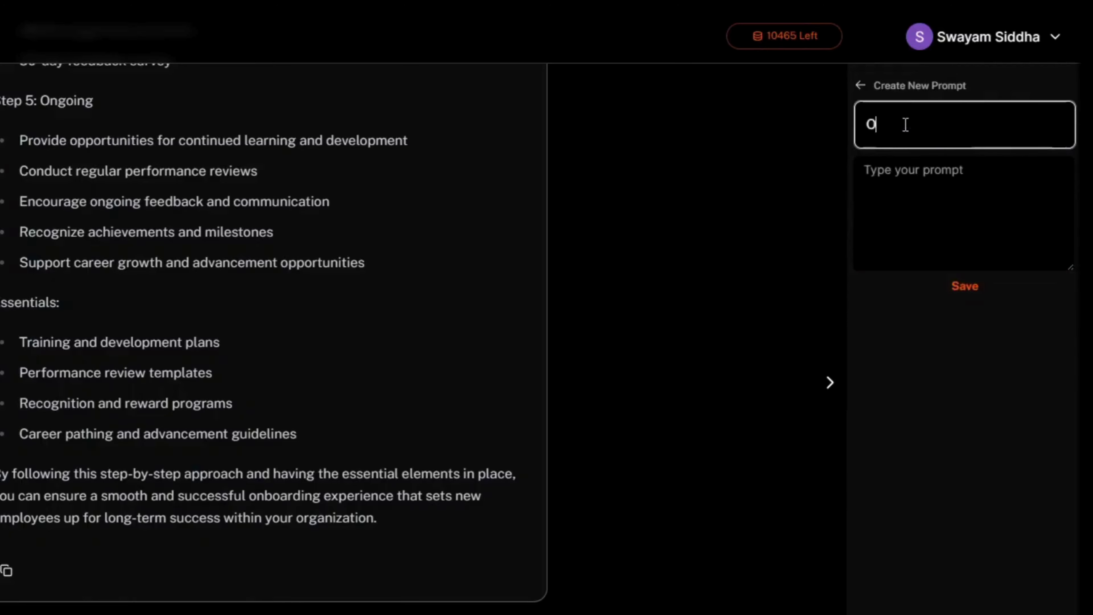
{"action": "scroll", "coordinate": [412, 287], "scroll_direction": "up", "scroll_amount": 10}
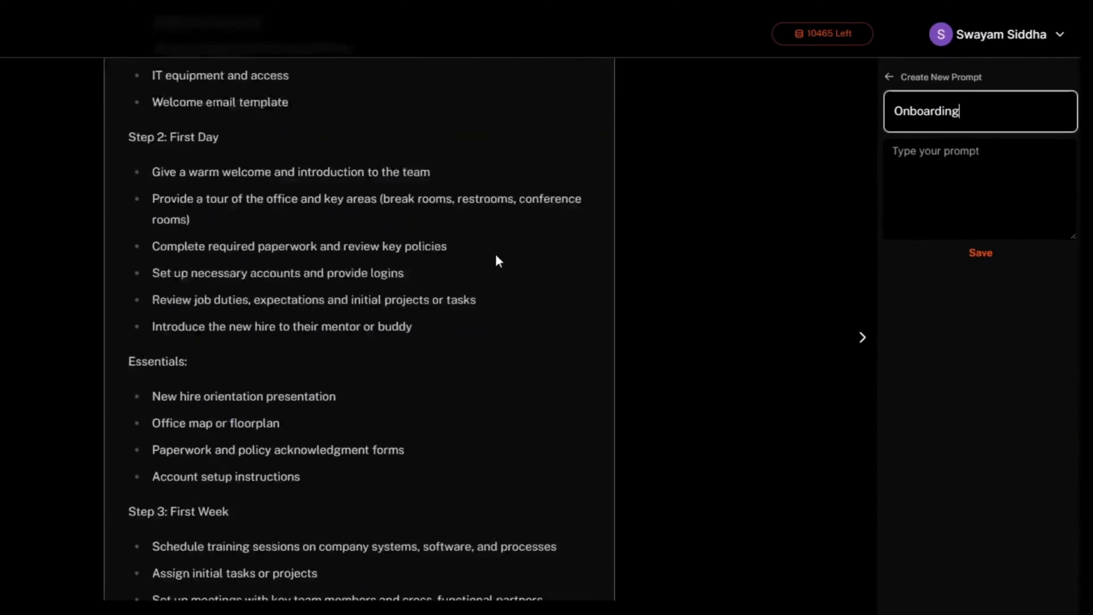
{"action": "scroll", "coordinate": [495, 258], "scroll_direction": "up", "scroll_amount": 15}
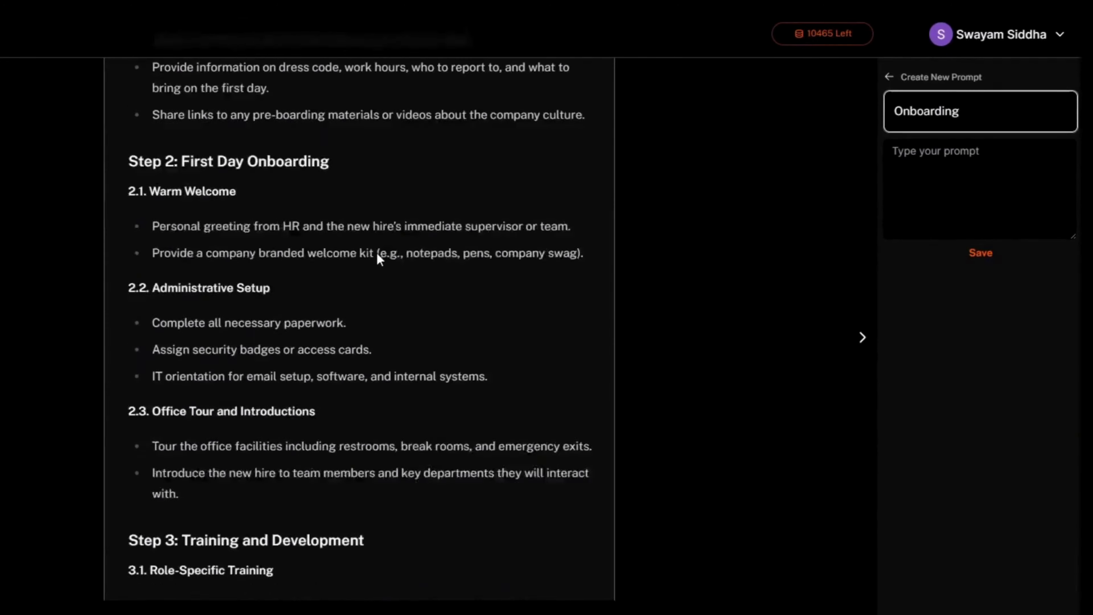
{"action": "left_click", "coordinate": [151, 203]}
{"action": "left_click", "coordinate": [903, 151]}
{"action": "key", "text": "ctrl+v"}
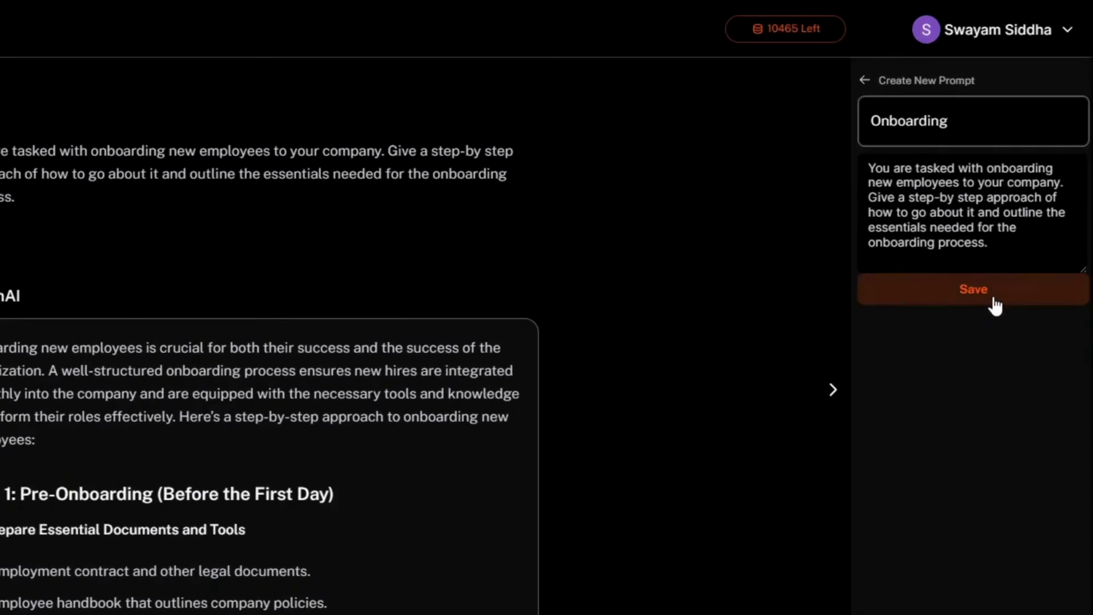
{"action": "left_click", "coordinate": [995, 282]}
- Load the Onboarding saved prompt into the message box
{"action": "scroll", "coordinate": [270, 302], "scroll_direction": "down", "scroll_amount": 5}
{"action": "scroll", "coordinate": [269, 345], "scroll_direction": "down", "scroll_amount": 10}
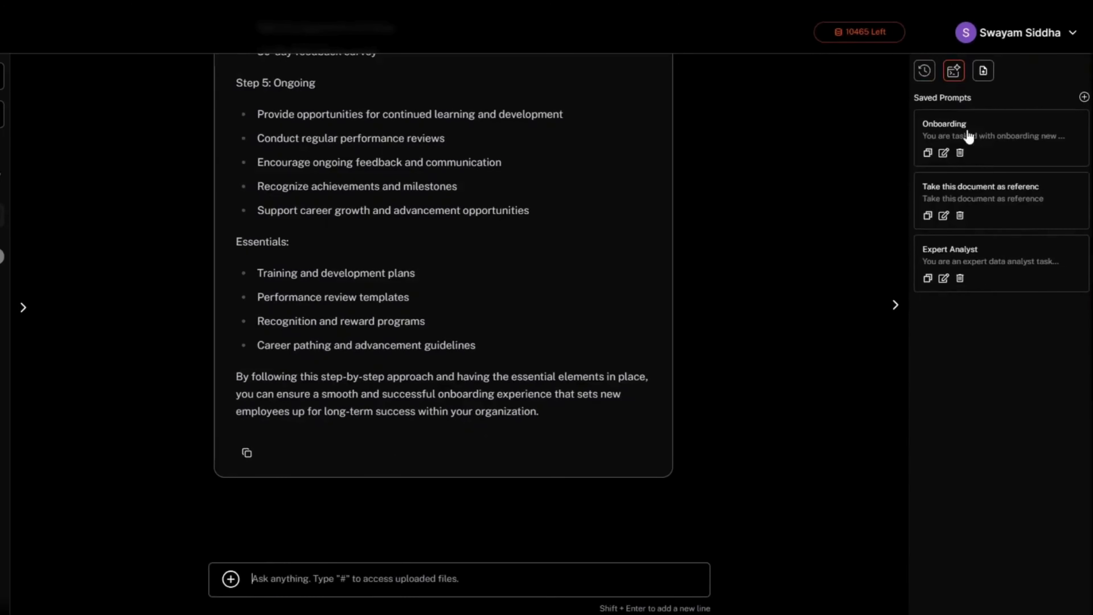
{"action": "left_click", "coordinate": [983, 138]}
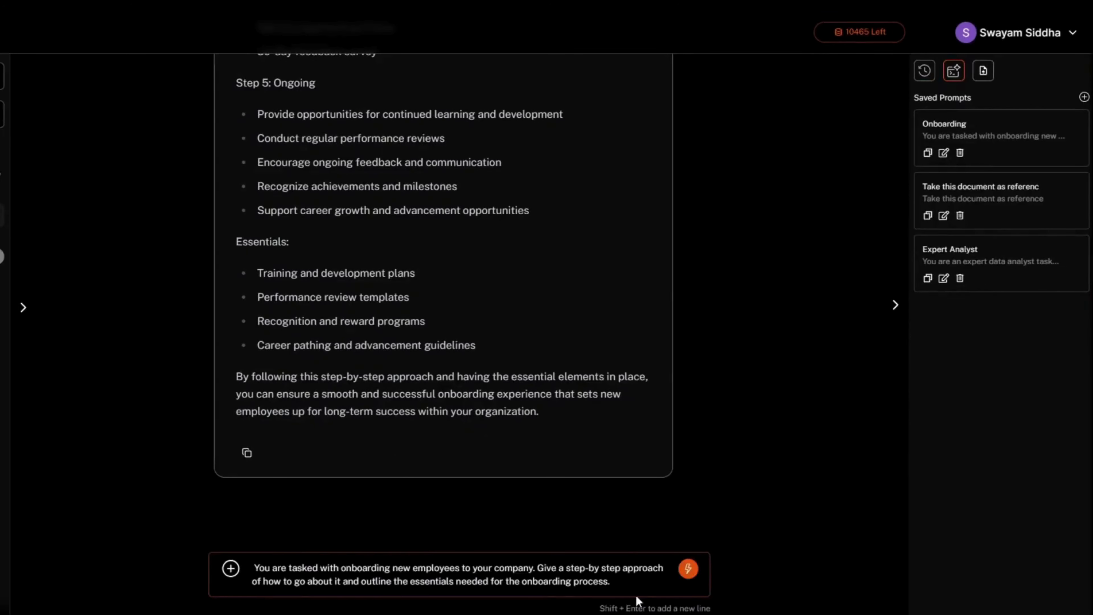
- Show the Uploaded Files panel and browse the uploaded documents
{"action": "left_click", "coordinate": [983, 71]}
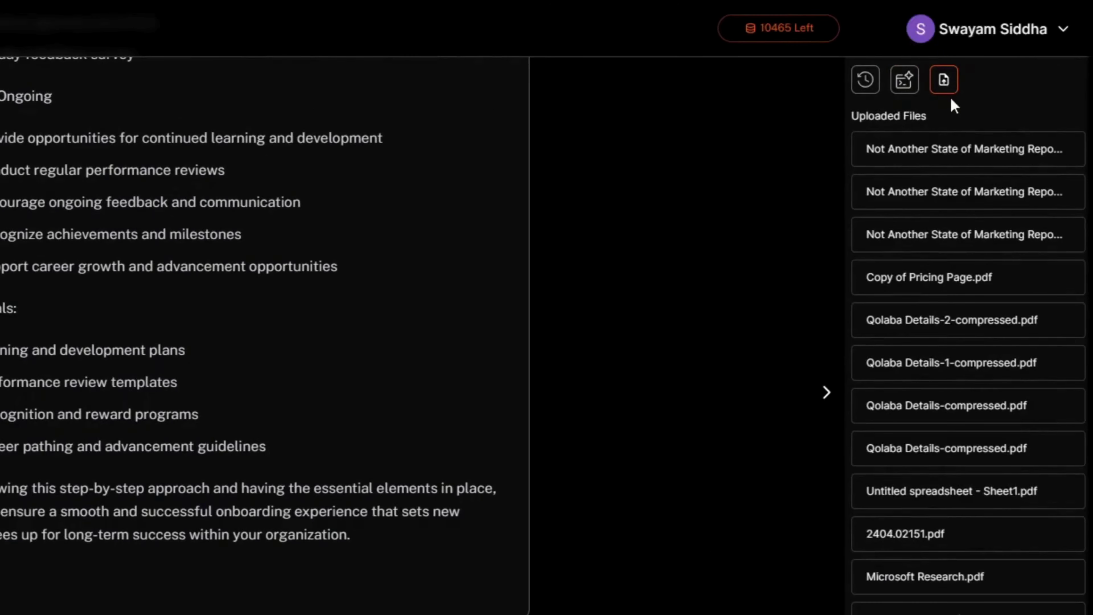
{"action": "scroll", "coordinate": [938, 294], "scroll_direction": "up", "scroll_amount": 5}
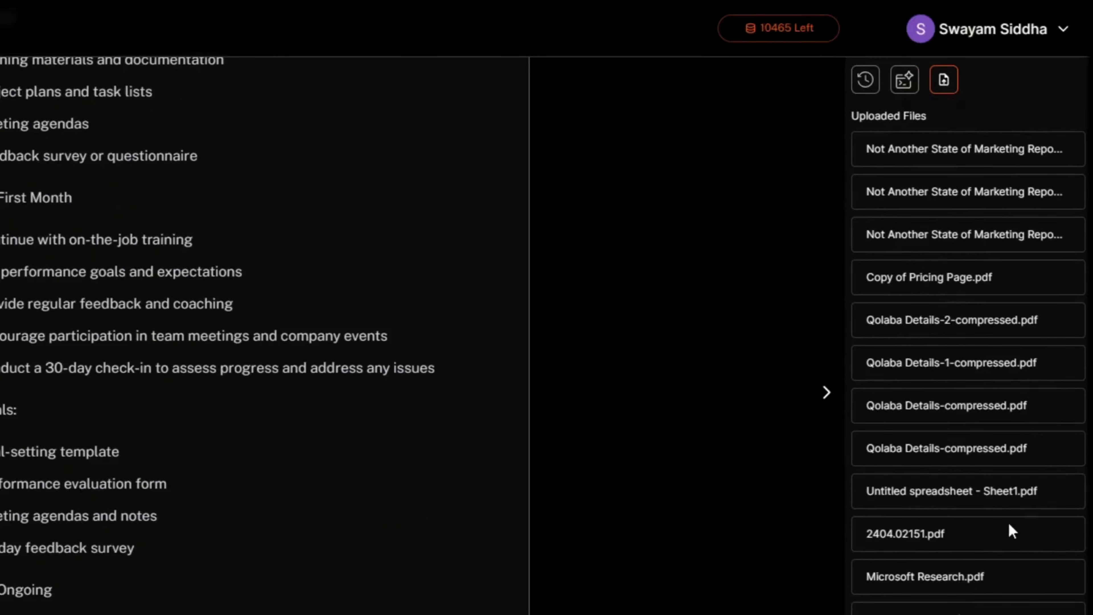
{"action": "scroll", "coordinate": [966, 495], "scroll_direction": "down", "scroll_amount": 1}
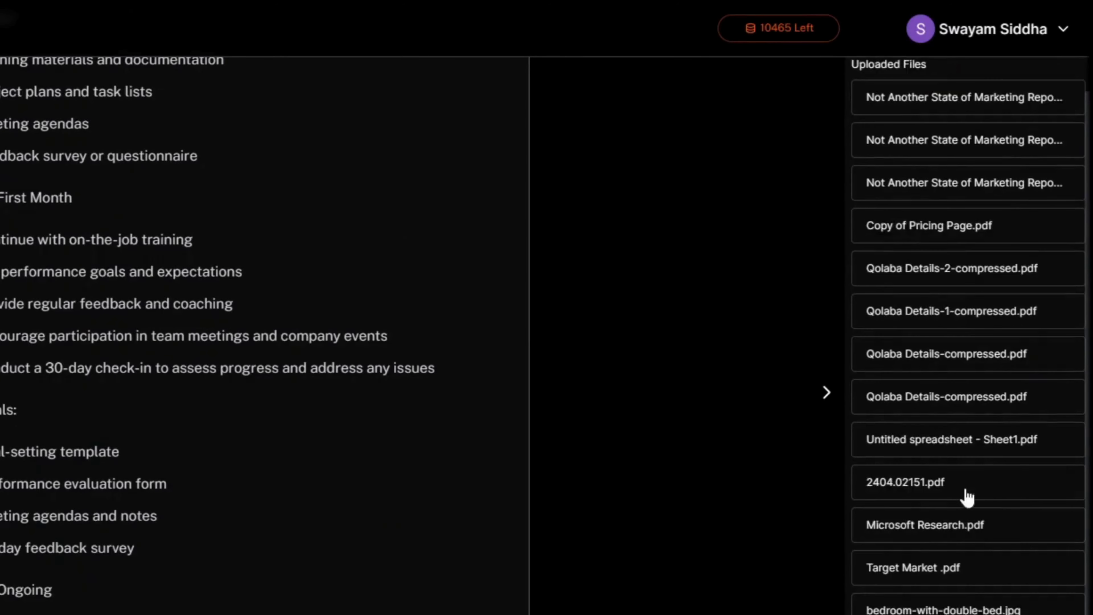
{"action": "scroll", "coordinate": [258, 344], "scroll_direction": "down", "scroll_amount": 5}
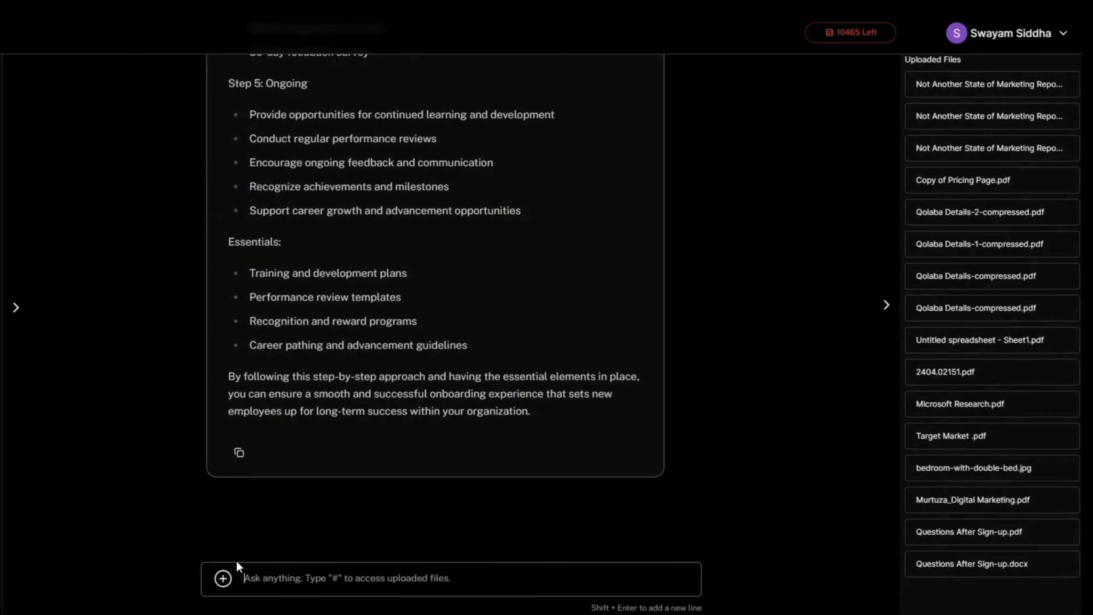
- Type # in the message box and browse the uploaded-files popup, including the marketing report and pricing PDFs
{"action": "type", "text": "#"}
{"action": "scroll", "coordinate": [383, 468], "scroll_direction": "down", "scroll_amount": 5}
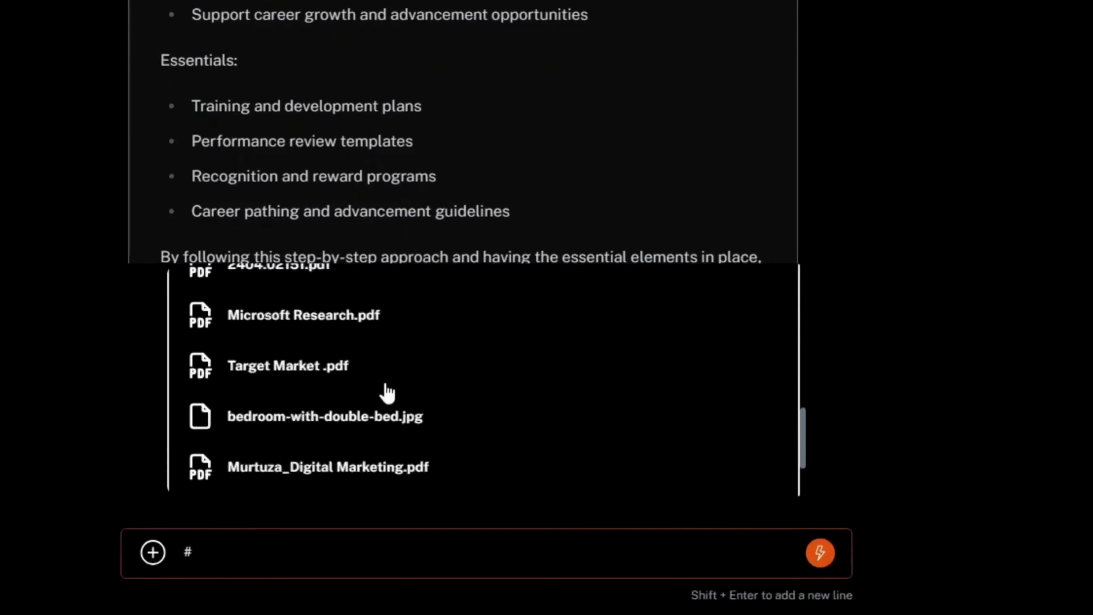
{"action": "scroll", "coordinate": [386, 393], "scroll_direction": "up", "scroll_amount": 5}
{"action": "scroll", "coordinate": [356, 420], "scroll_direction": "down", "scroll_amount": 8}
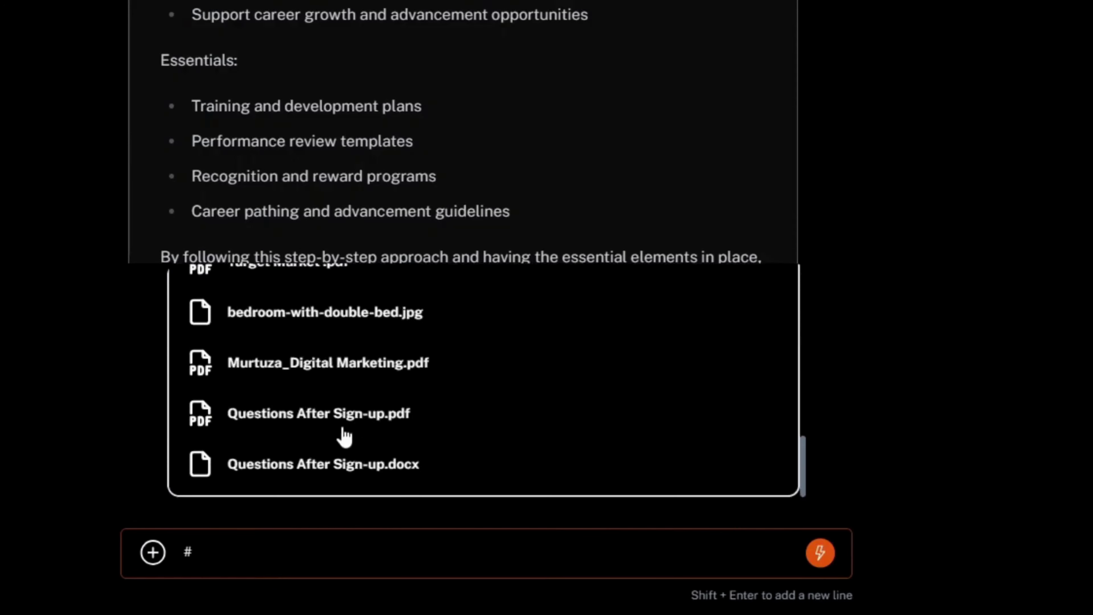
{"action": "scroll", "coordinate": [344, 437], "scroll_direction": "up", "scroll_amount": 6}
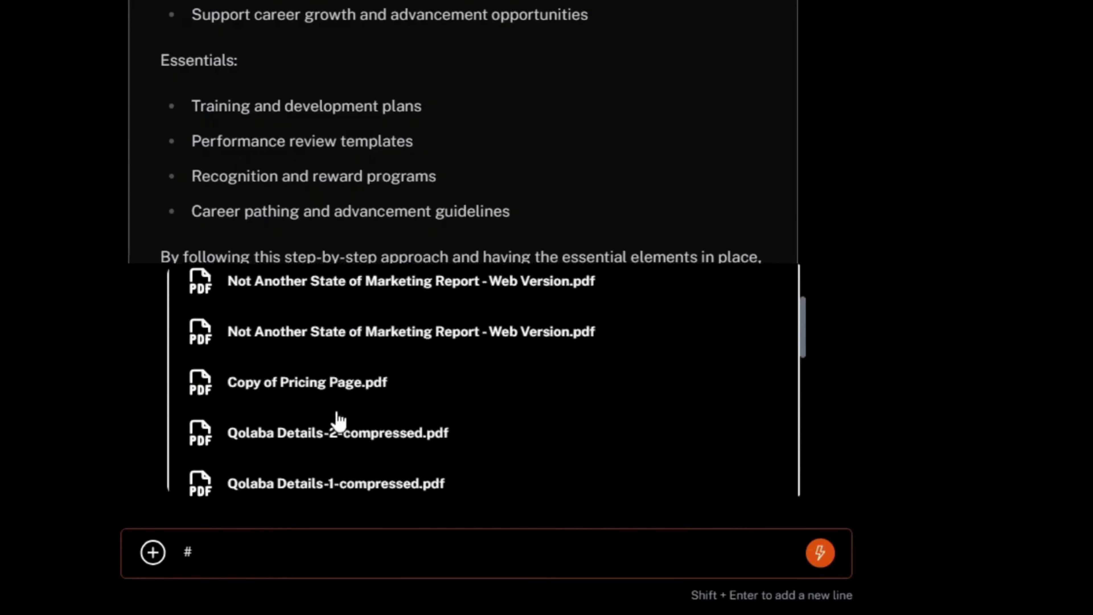